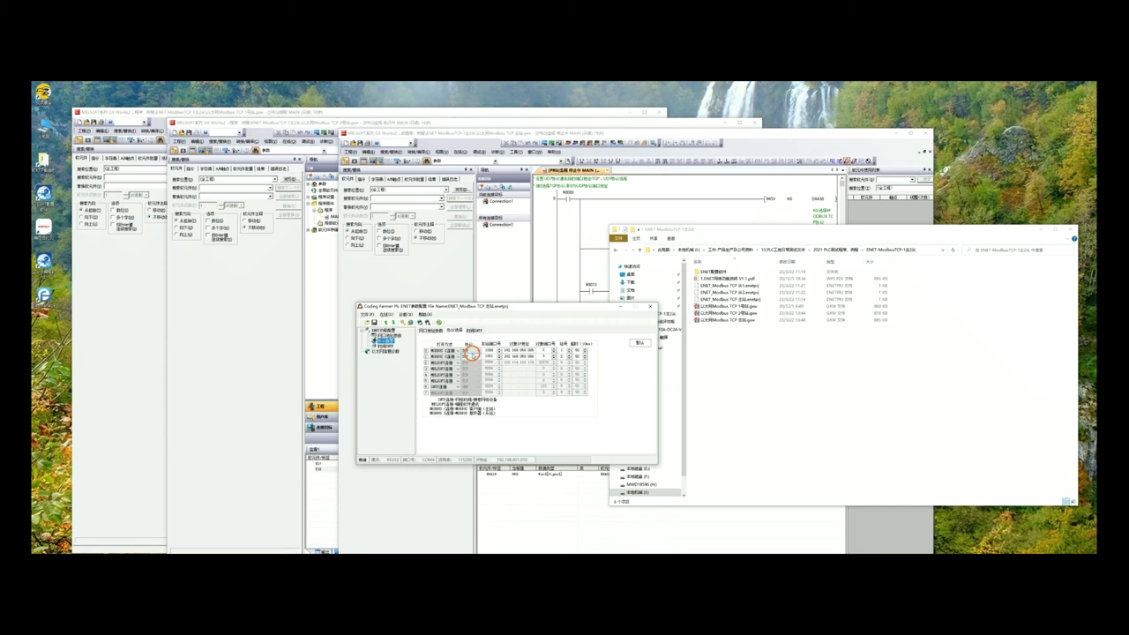
- Load the master station parameter file ENET_Modbus TCP 主站.enetprj in the ENET parameter configuration tool
left_click(750, 299)
left_click(737, 292)
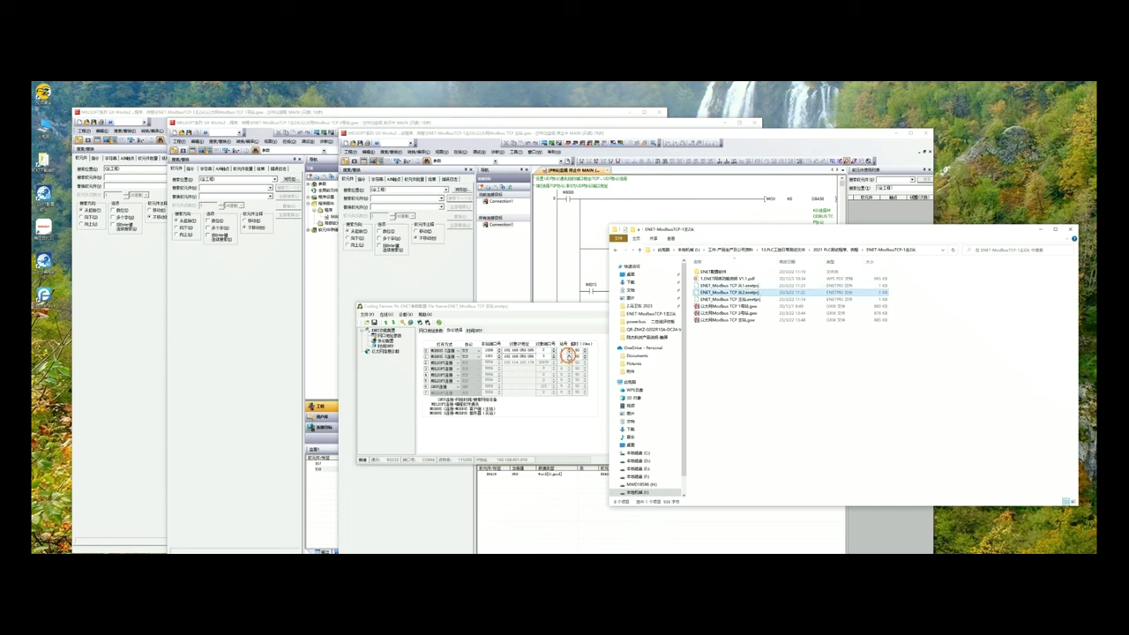
left_click(384, 340)
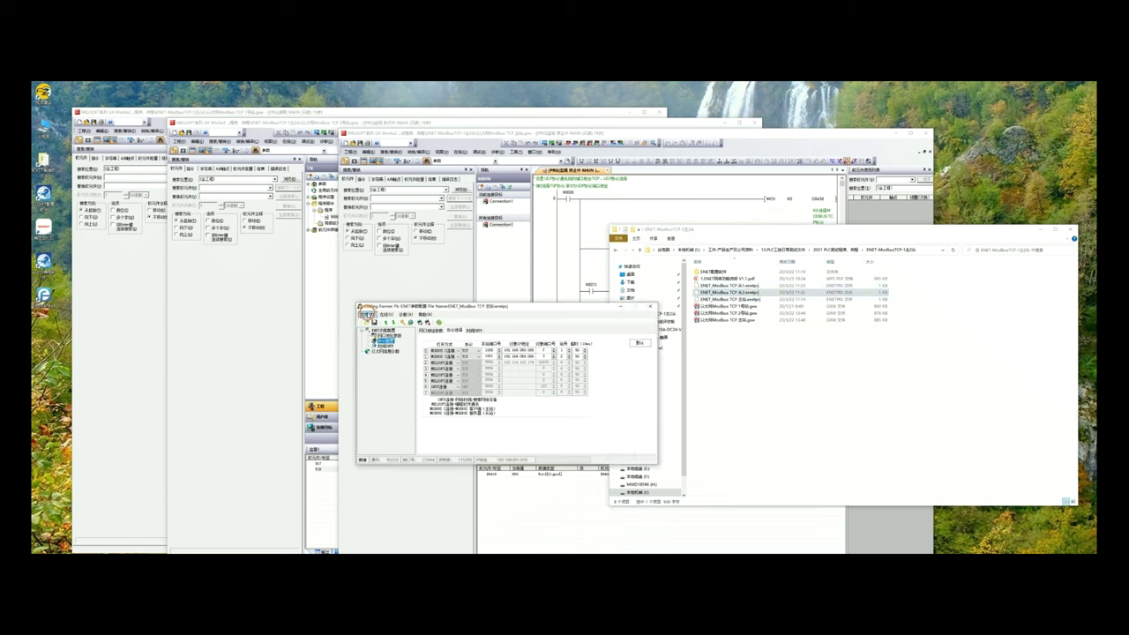
left_click(365, 313)
left_click(373, 324)
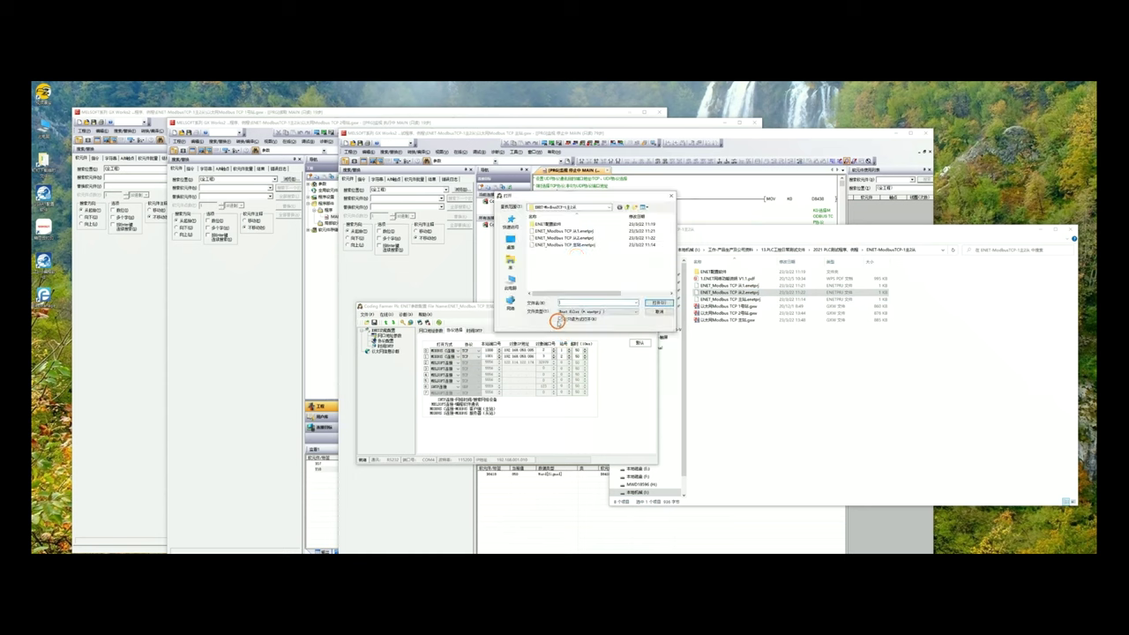
left_click(569, 244)
double_click(569, 244)
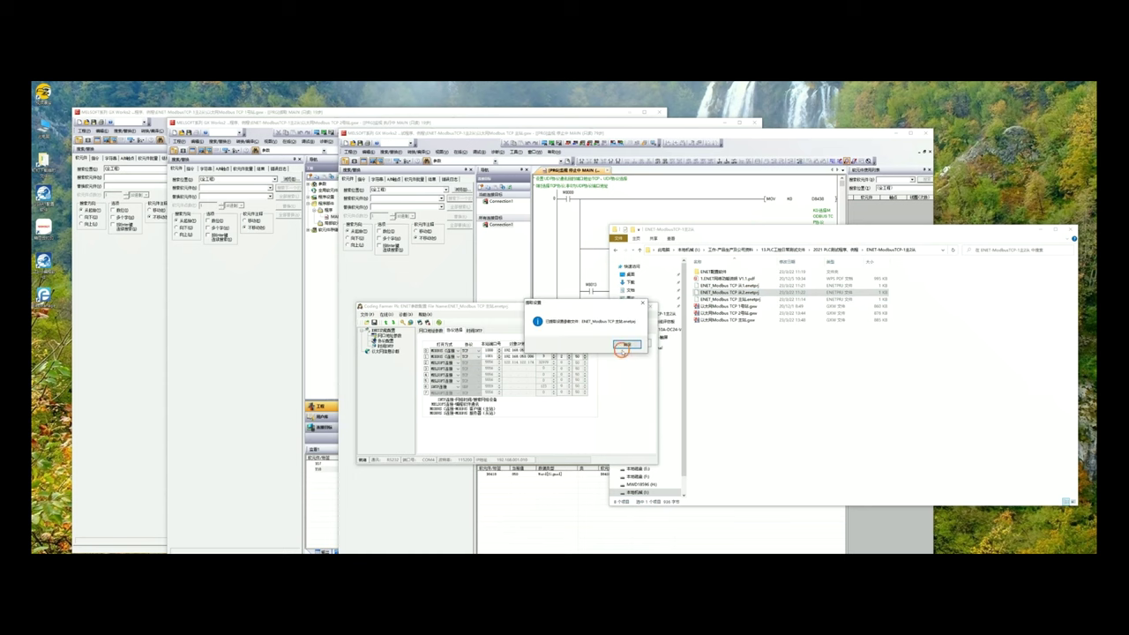
left_click(626, 346)
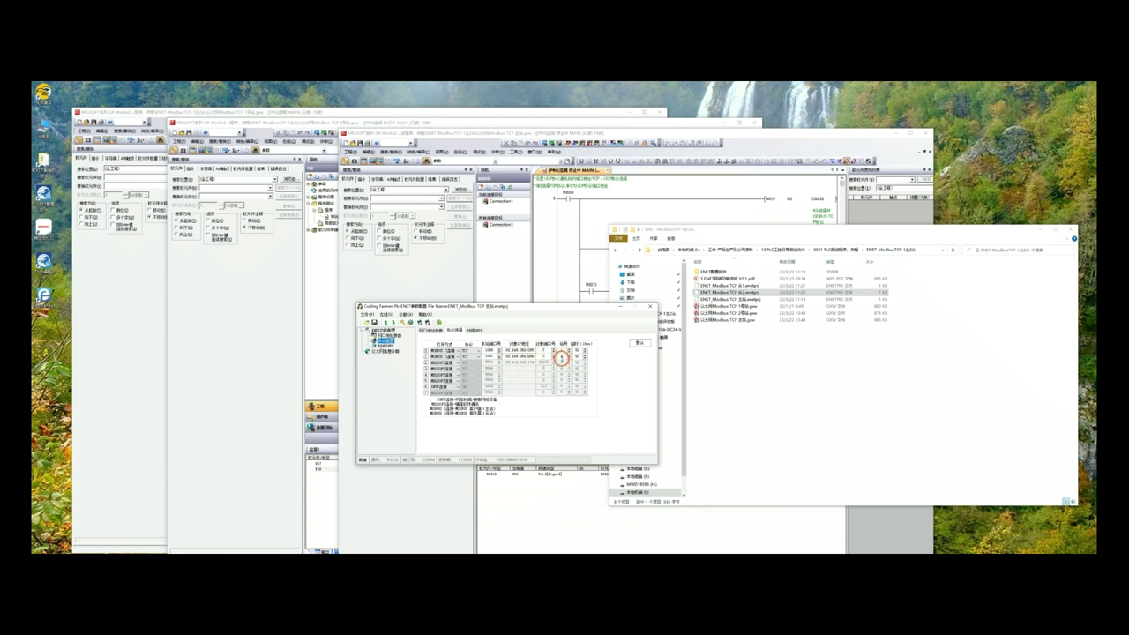
mouse_move(579, 307)
left_mouse_down()
mouse_move(538, 312)
mouse_move(559, 306)
left_mouse_up()
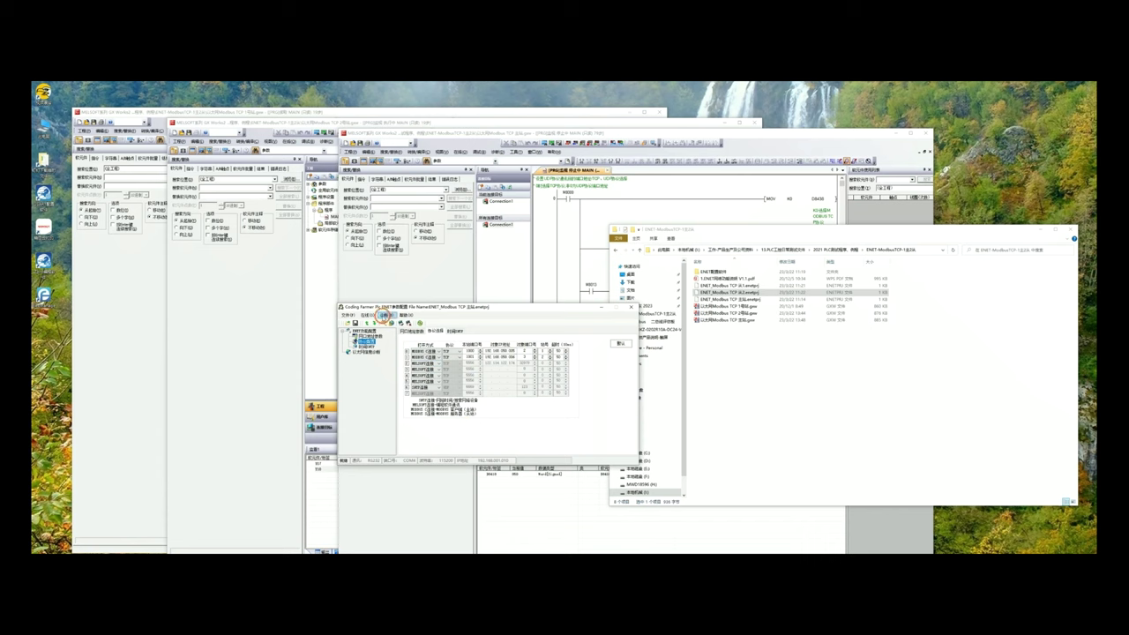
- Open the communication settings, check the transfer mode options and confirm the settings
left_click(365, 315)
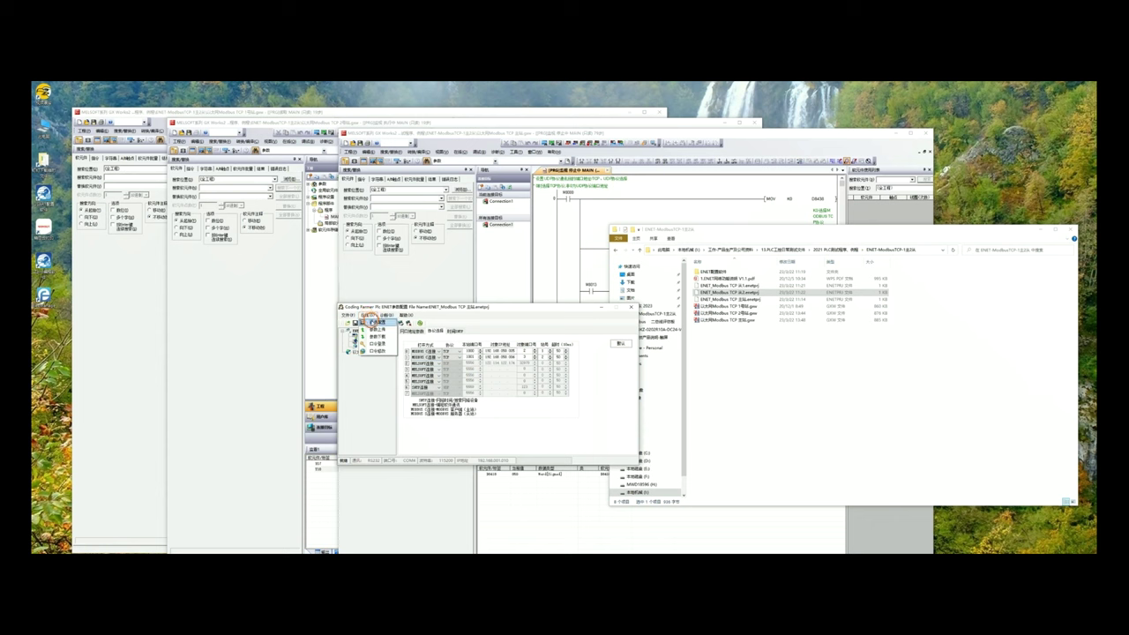
left_click(372, 323)
left_click_drag(502, 345, 592, 346)
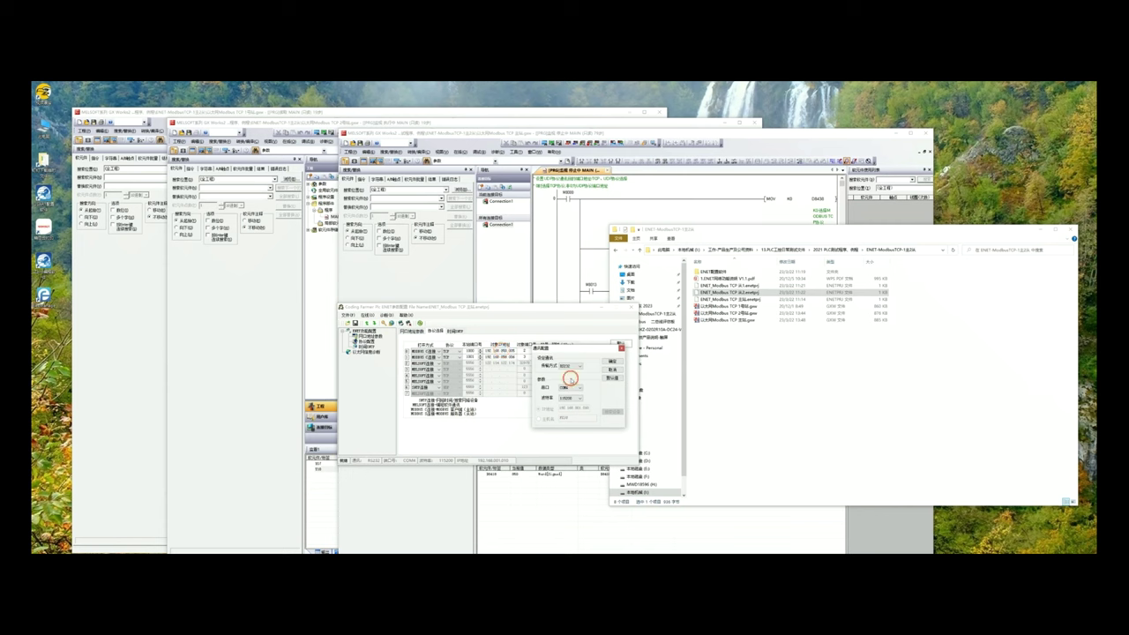
left_click(572, 365)
left_click(573, 376)
left_click(610, 361)
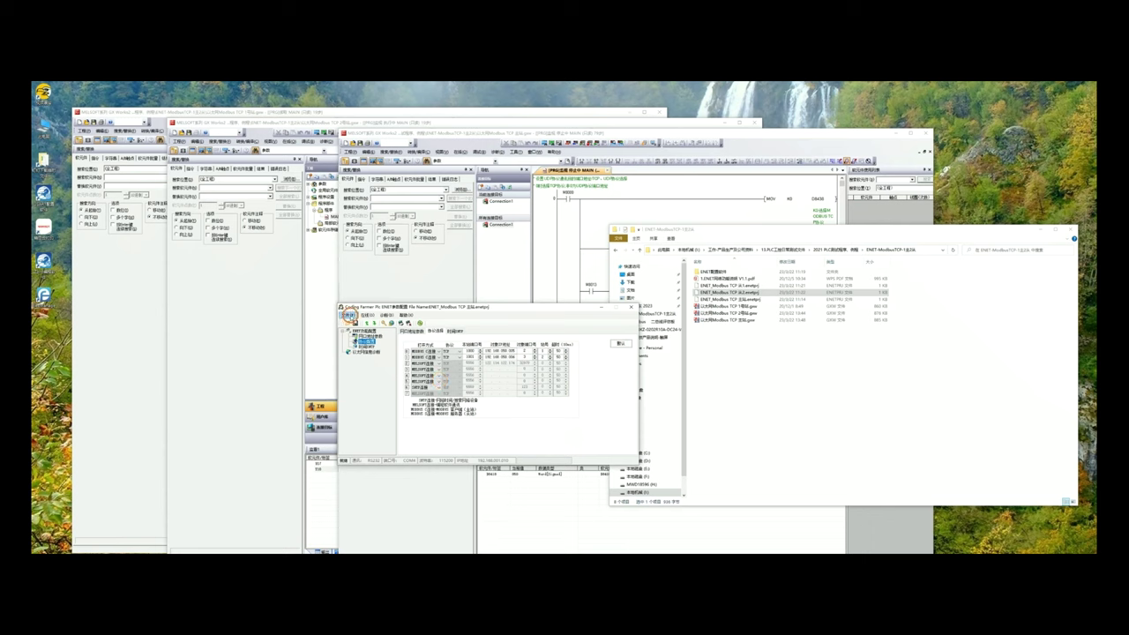
- Load the slave parameter file ENET_Modbus TCP 从1.enetprj and check the local port of its first connection
left_click(350, 316)
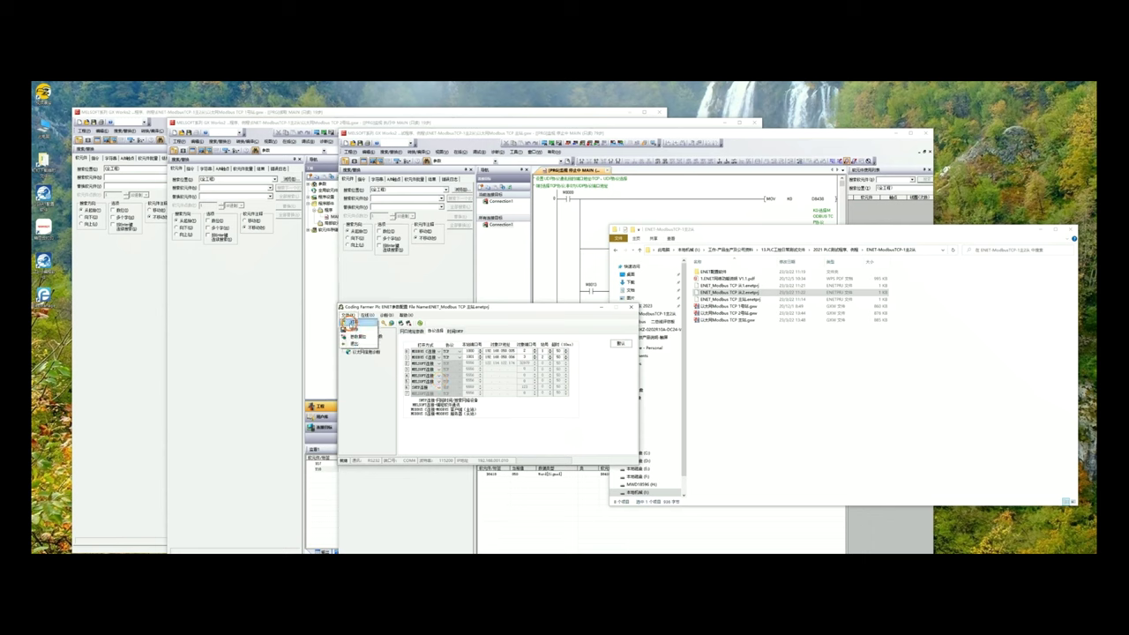
left_click(351, 325)
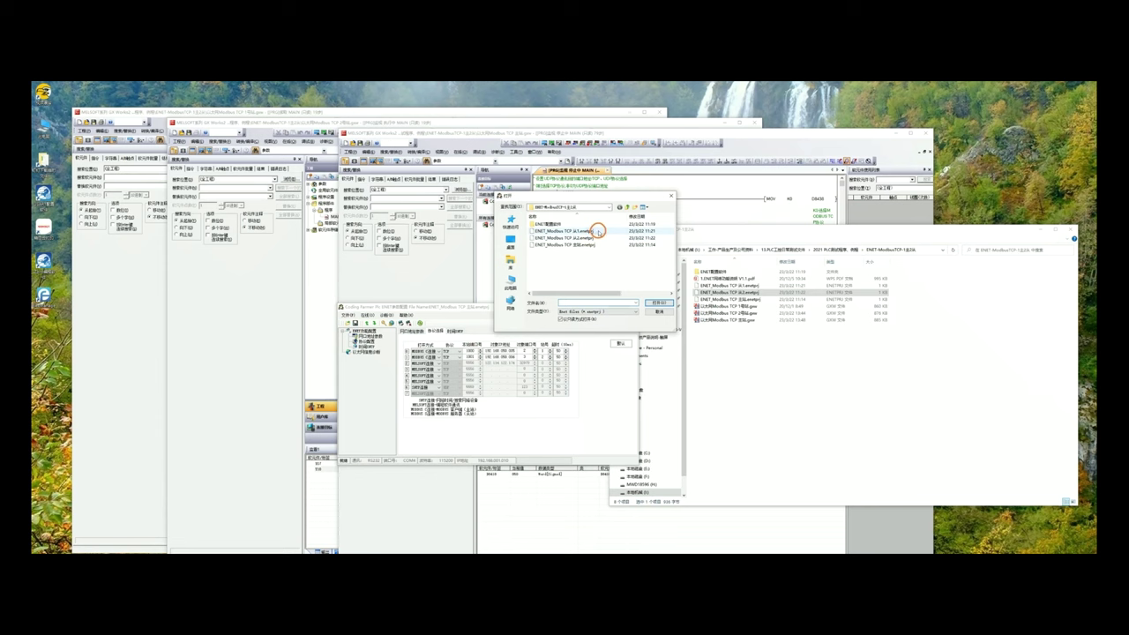
double_click(598, 231)
left_click(625, 344)
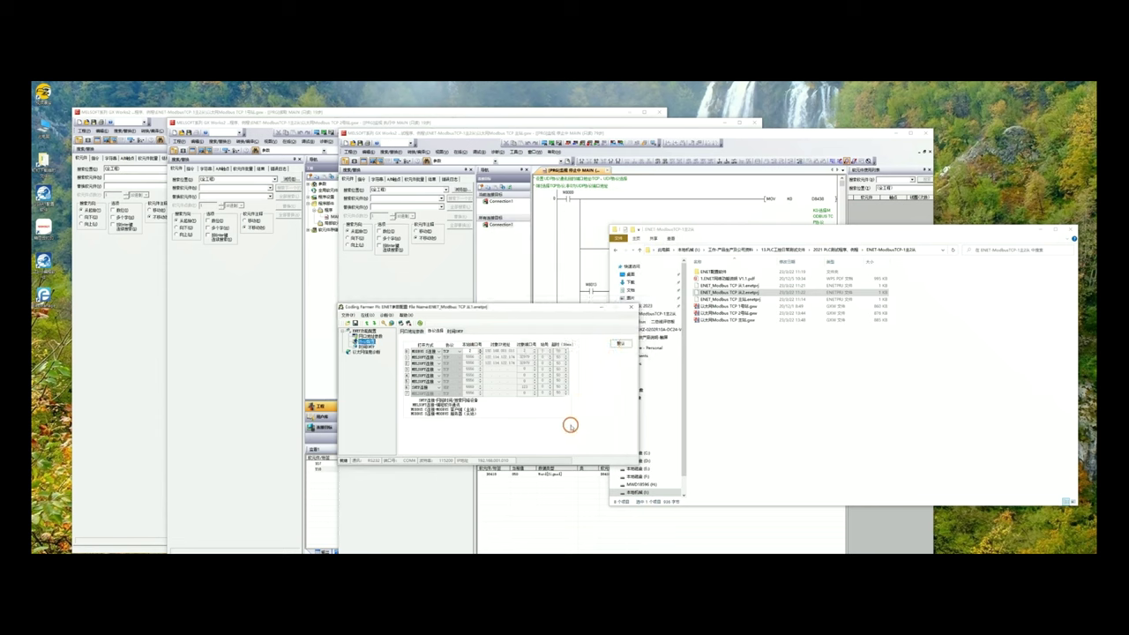
left_click(472, 352)
- Reload the master station file ENET_Modbus TCP 主站.enetprj to view its protocol connections
left_click(423, 322)
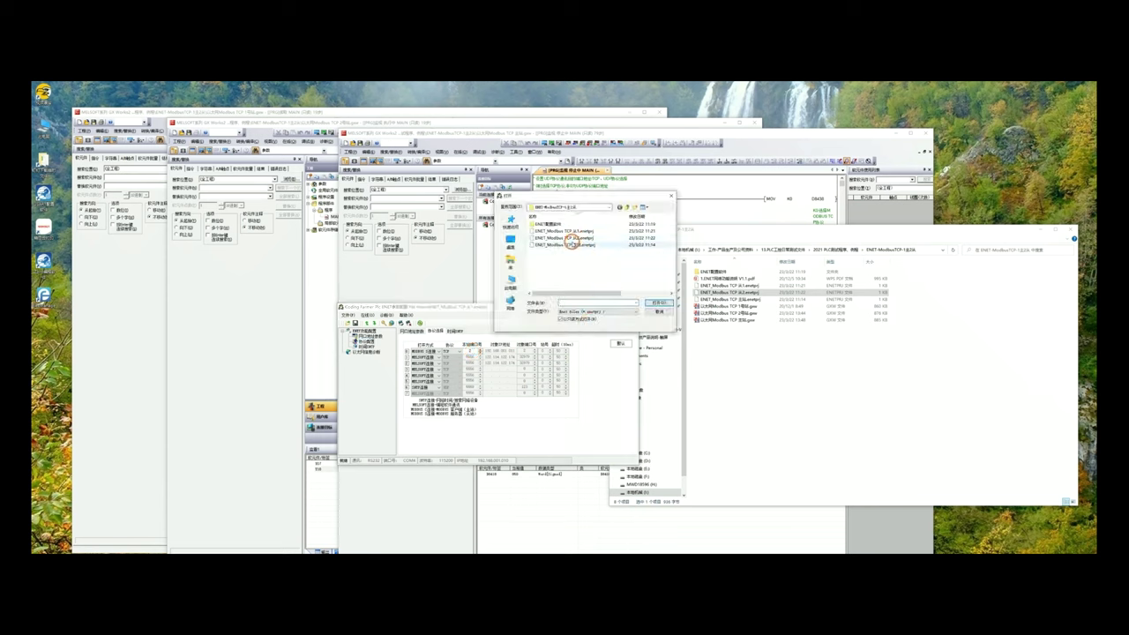
double_click(574, 237)
left_click(627, 344)
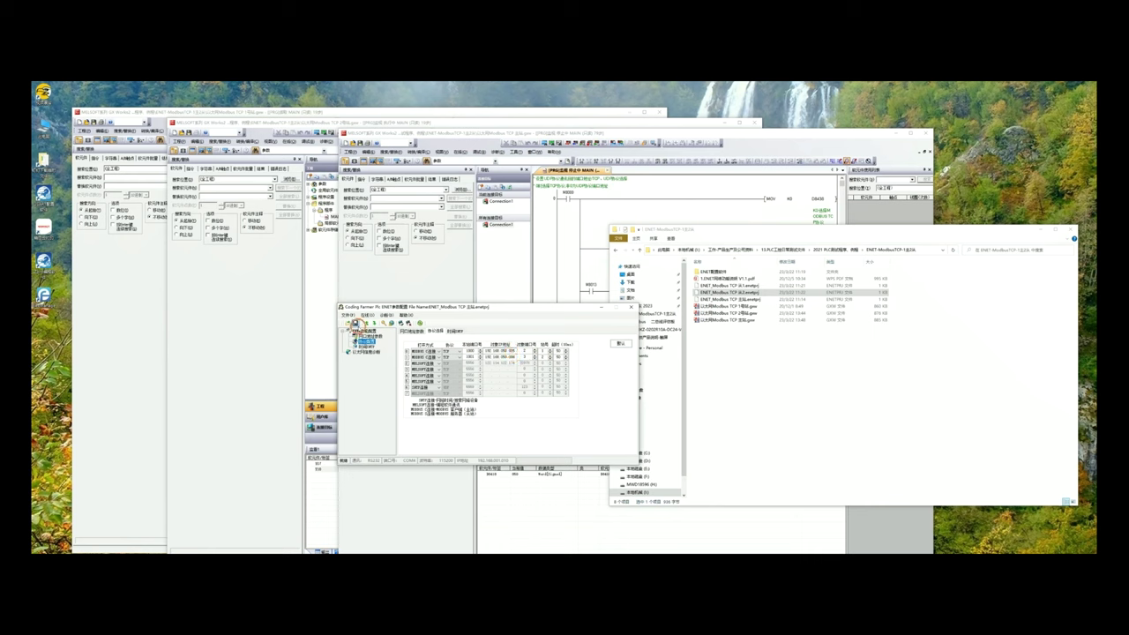
- Load ENET_Modbus TCP 从1.enetprj again and display the IP address parameters of its network port
left_click(348, 315)
left_click(358, 325)
double_click(607, 229)
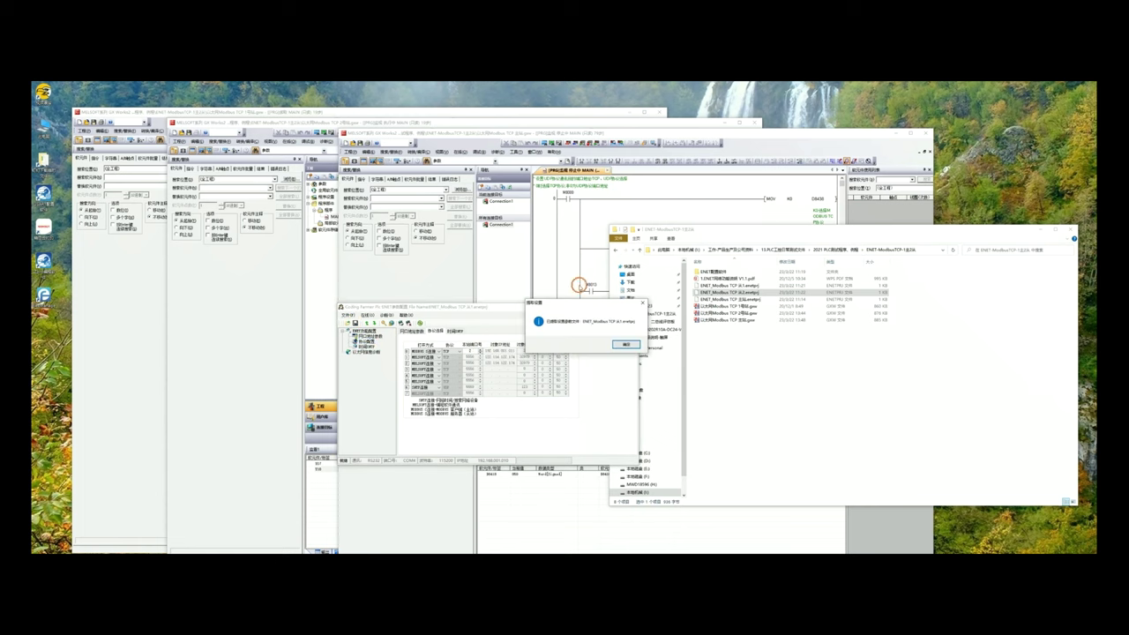
left_click(622, 342)
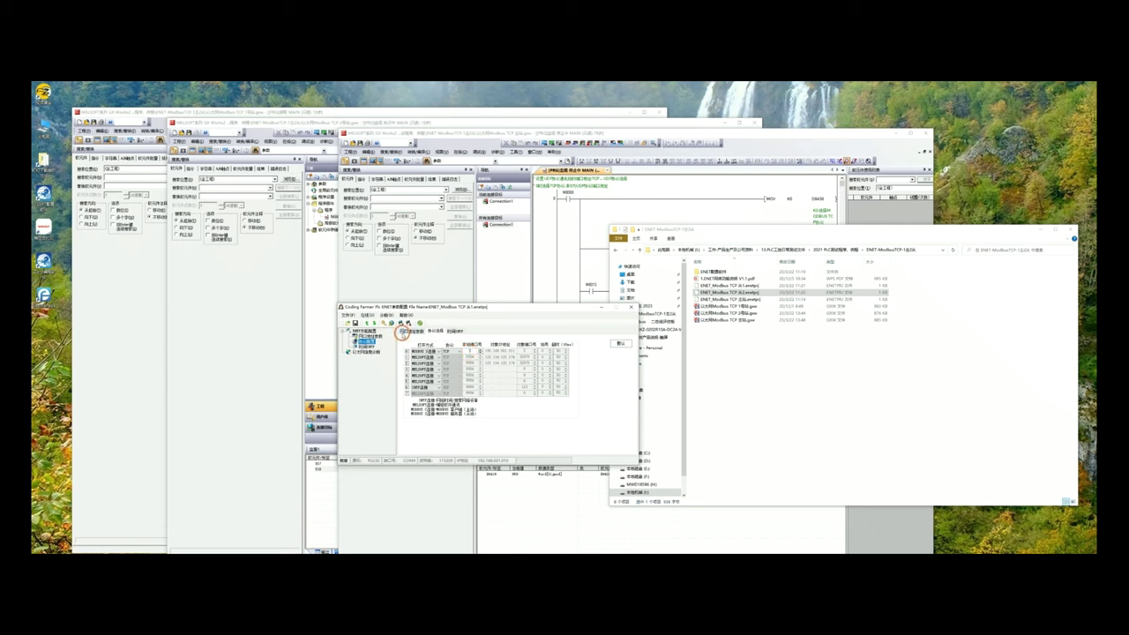
left_click(404, 331)
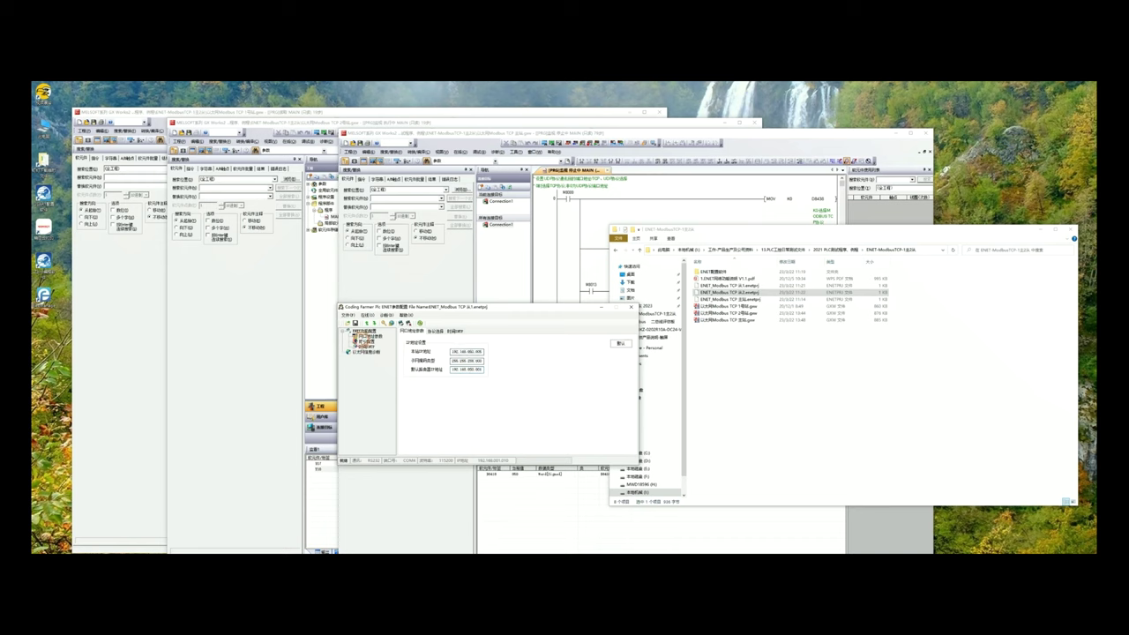
- Load ENET_Modbus TCP 从2.enetprj and check its local IP address
left_click(345, 315)
left_click(355, 321)
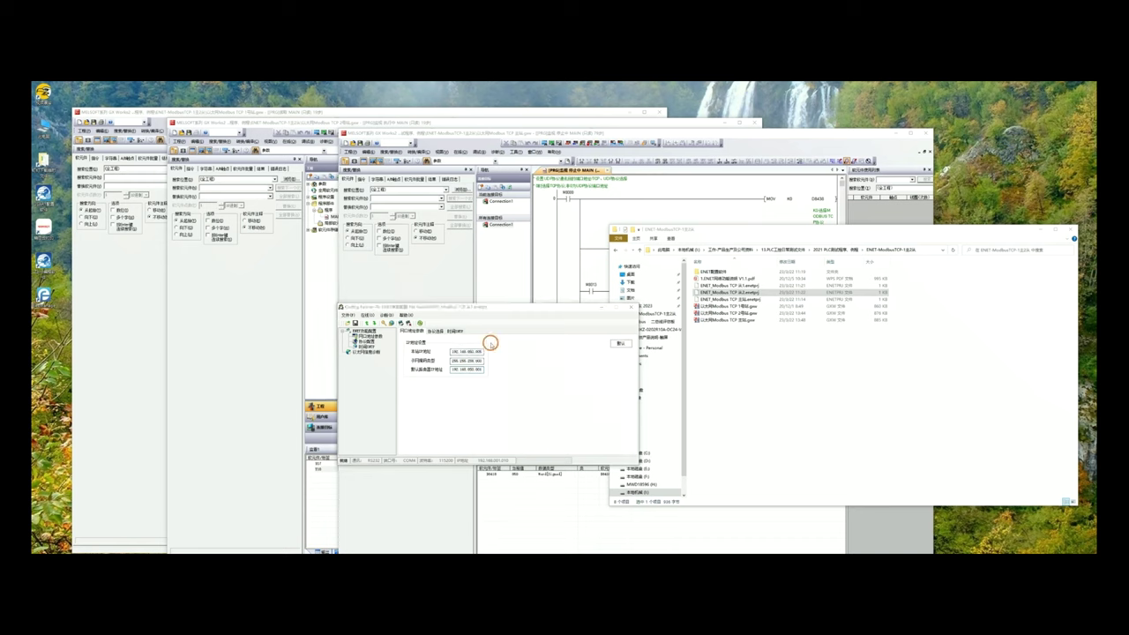
double_click(558, 235)
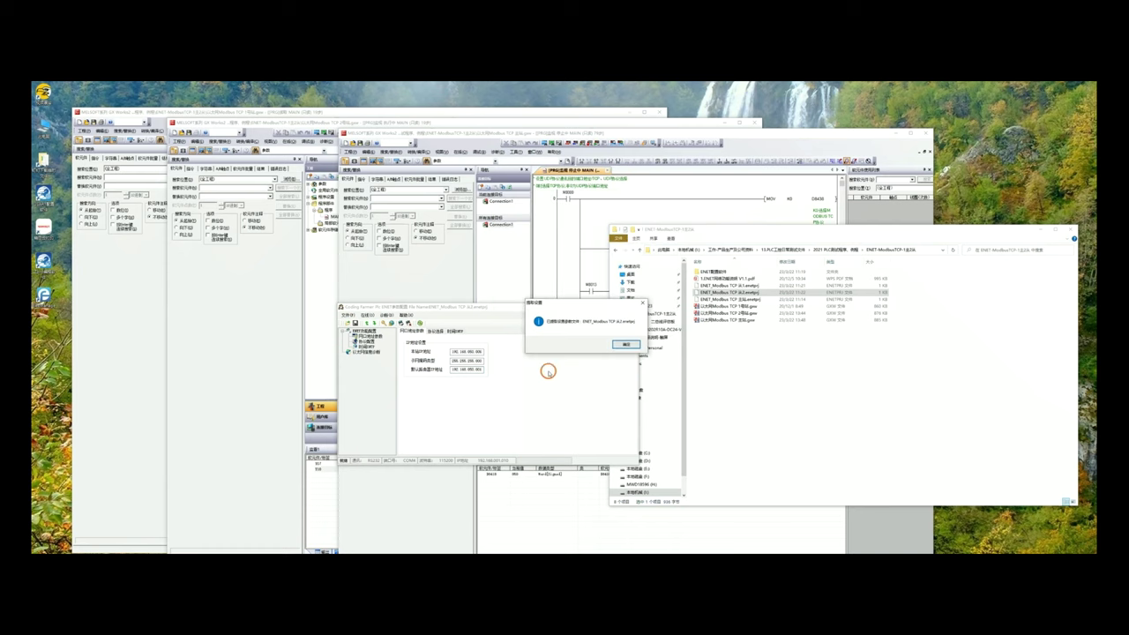
left_click(627, 341)
double_click(477, 351)
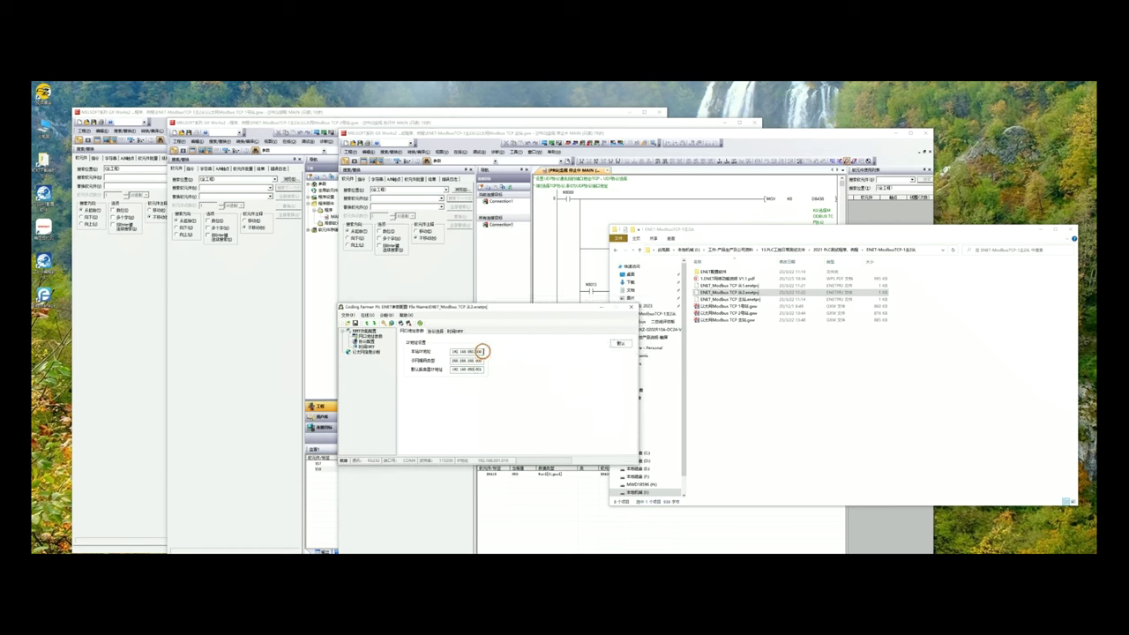
- Display slave 2's protocol options and check the local port and remote IP address of the first connection
left_click(435, 331)
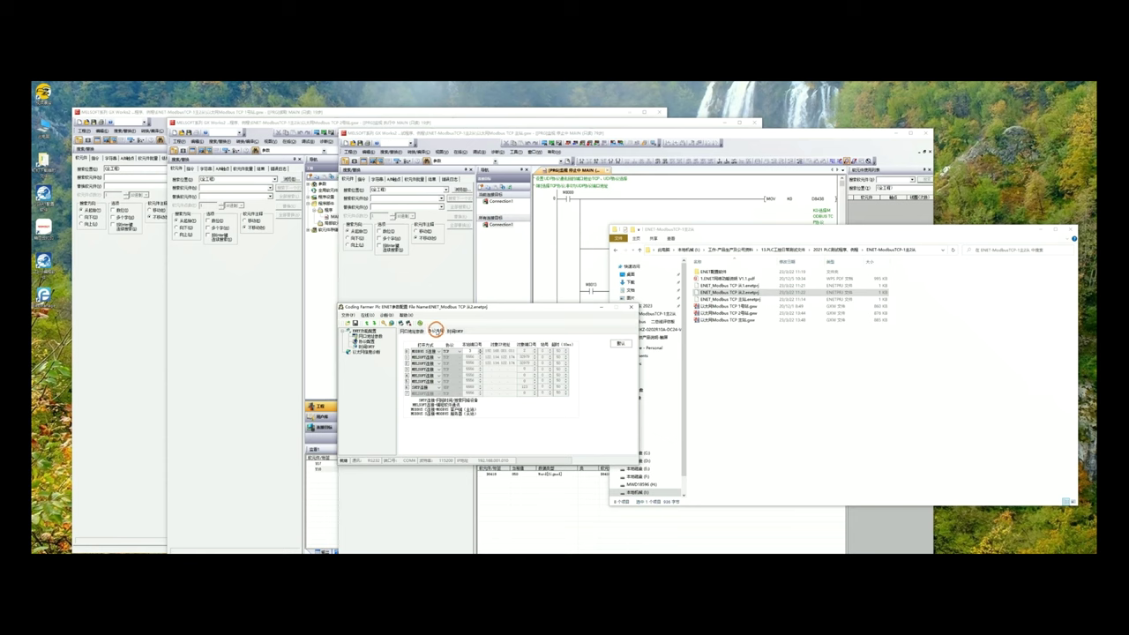
left_click(471, 352)
left_click(489, 352)
- Switch to the master station ladder program in GX Works2 and examine the initial MOV rungs and the TO instructions writing to both slaves
left_click(565, 276)
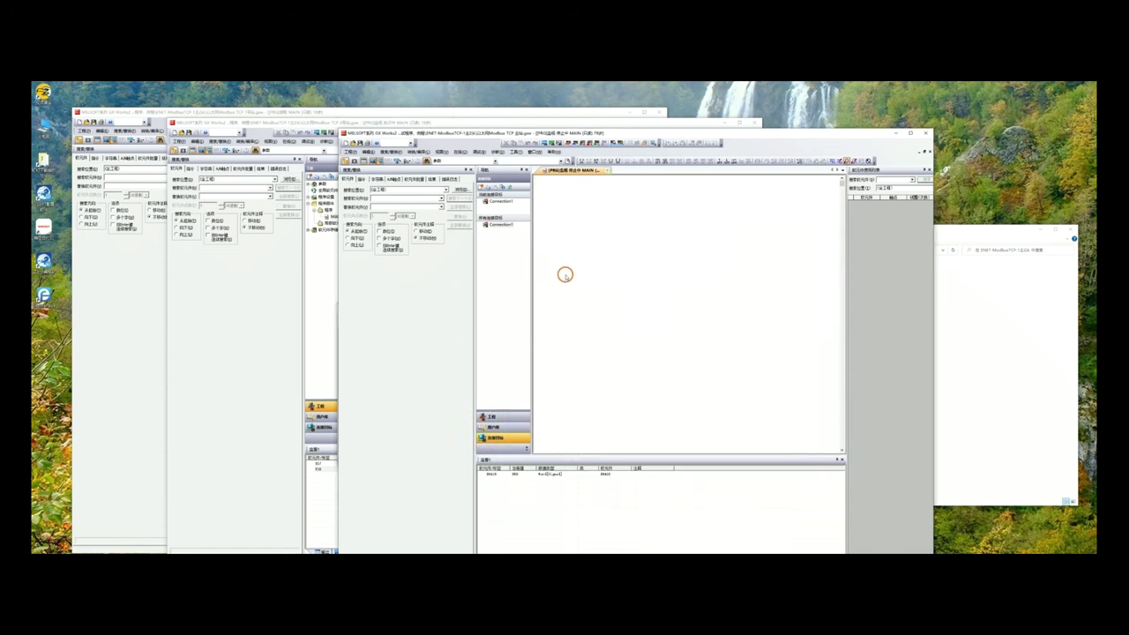
left_click(652, 298)
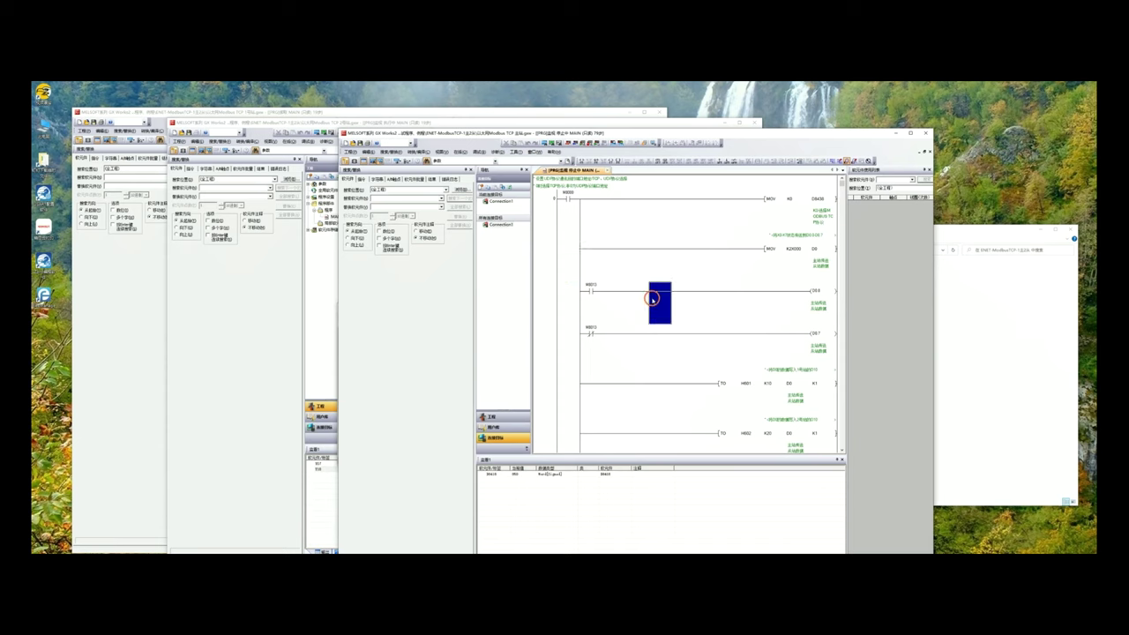
left_click(817, 208)
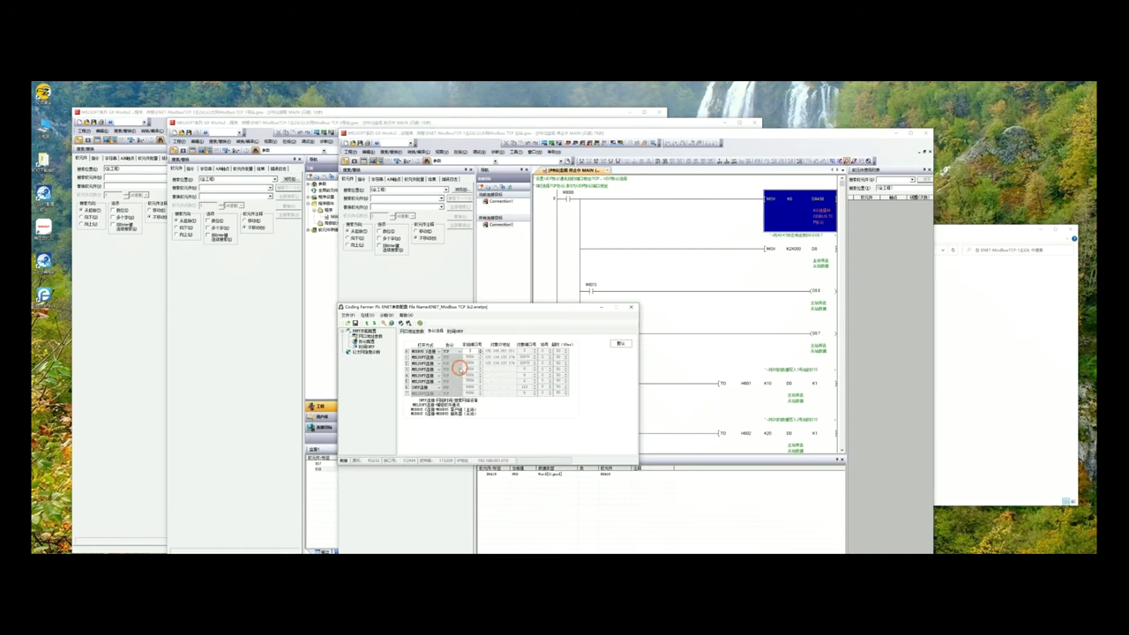
left_click(598, 265)
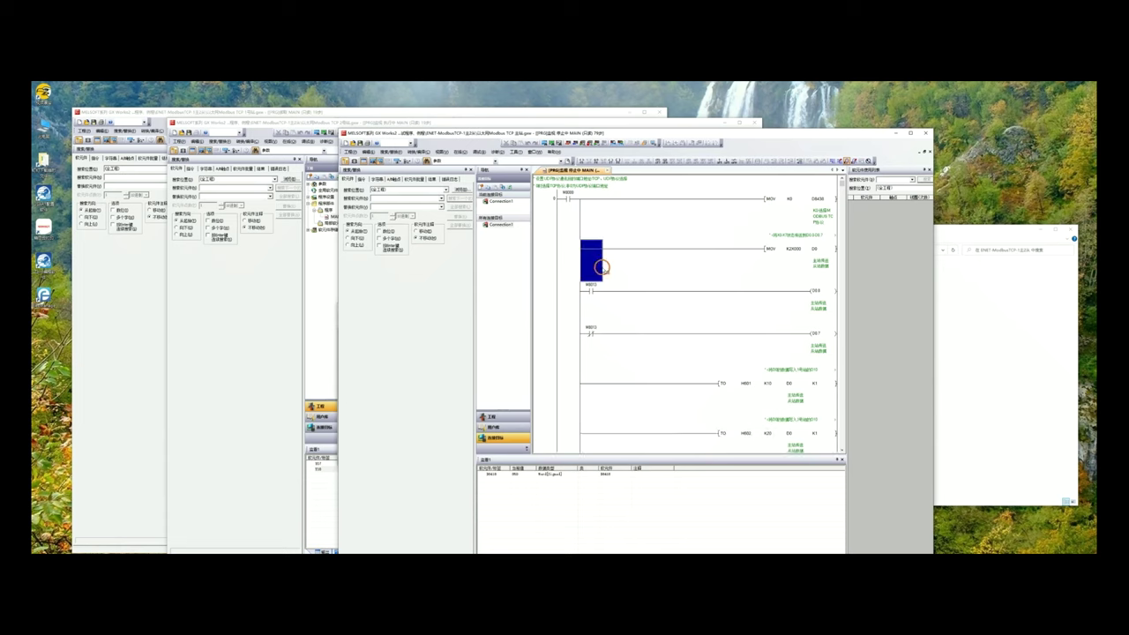
left_click_drag(834, 328, 630, 244)
scroll(755, 376, "down", 3)
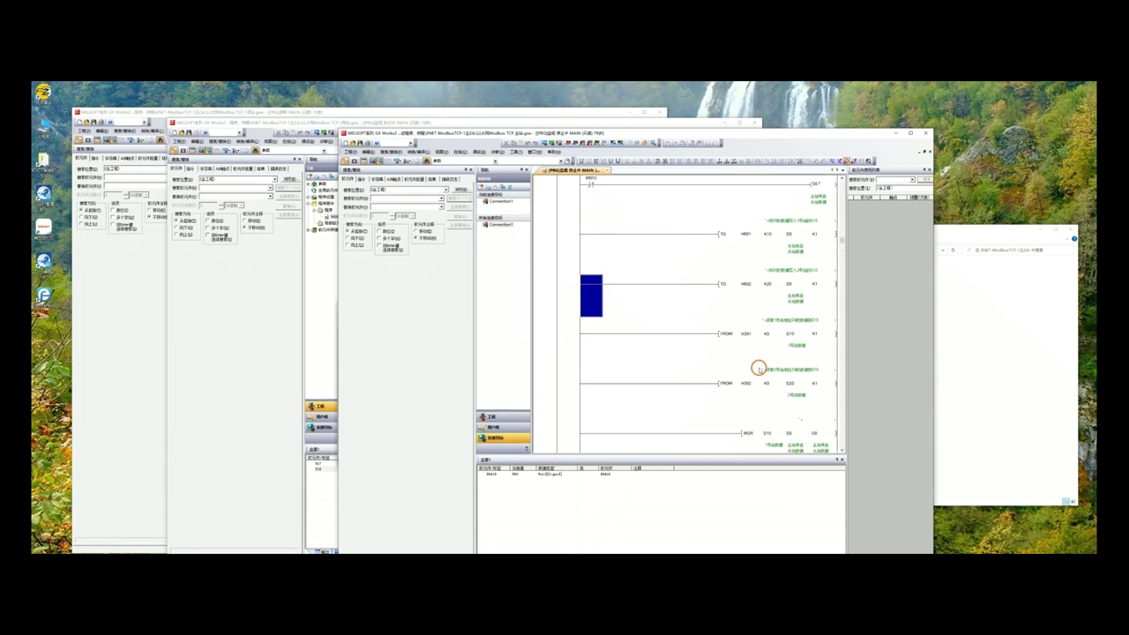
left_click(720, 239)
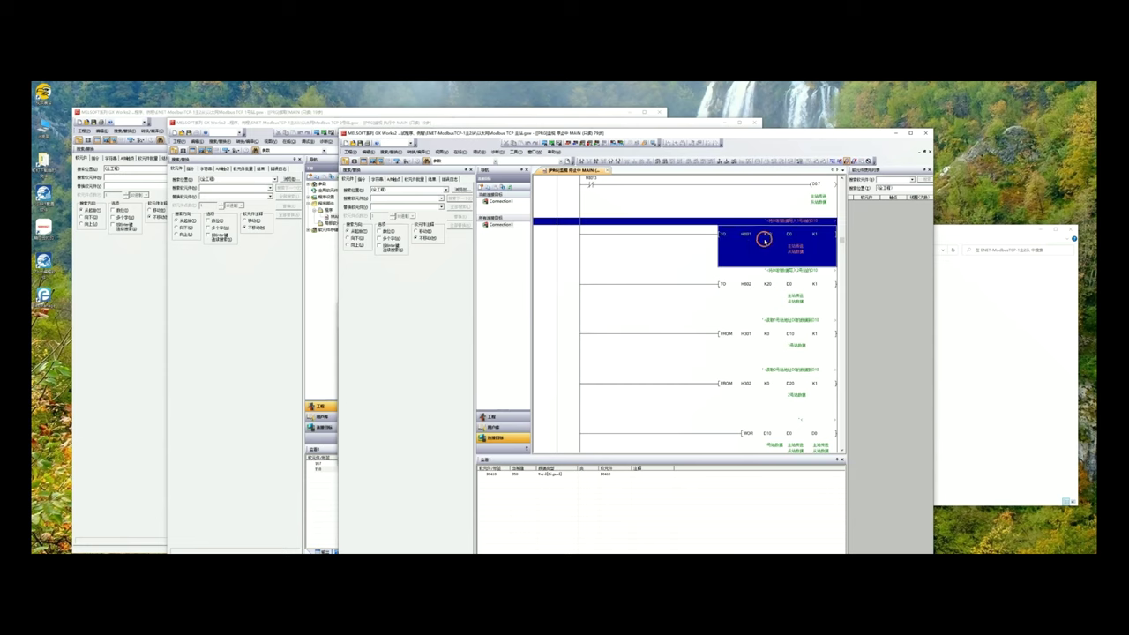
left_click(757, 286)
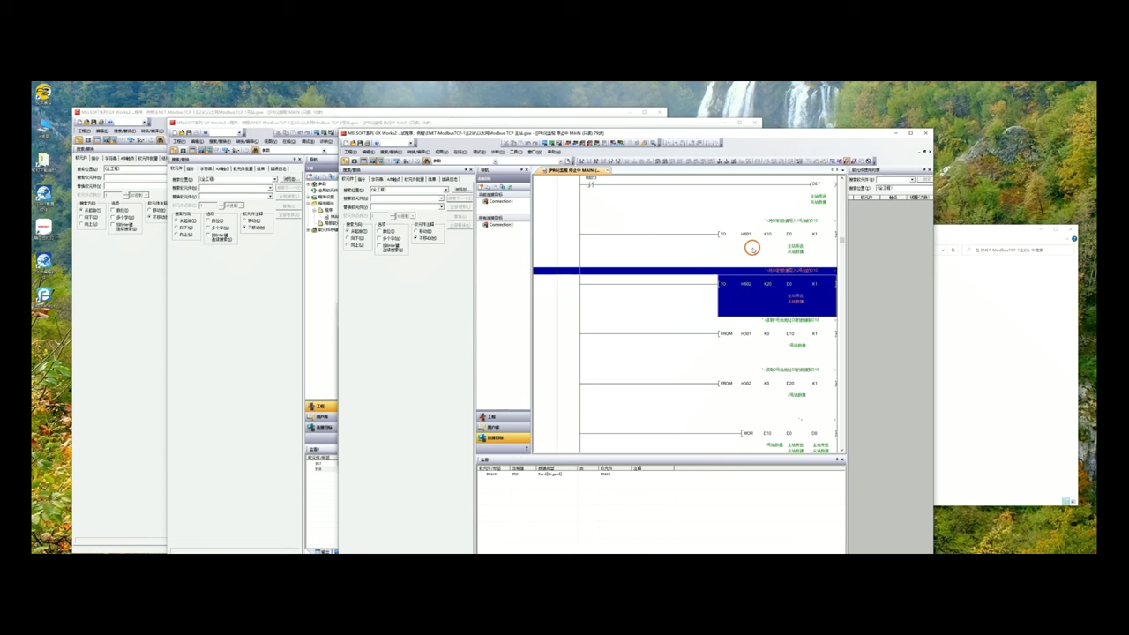
- Examine the master program's FROM instructions reading the slave data and the final rung moving D0 to the outputs
double_click(1021, 379)
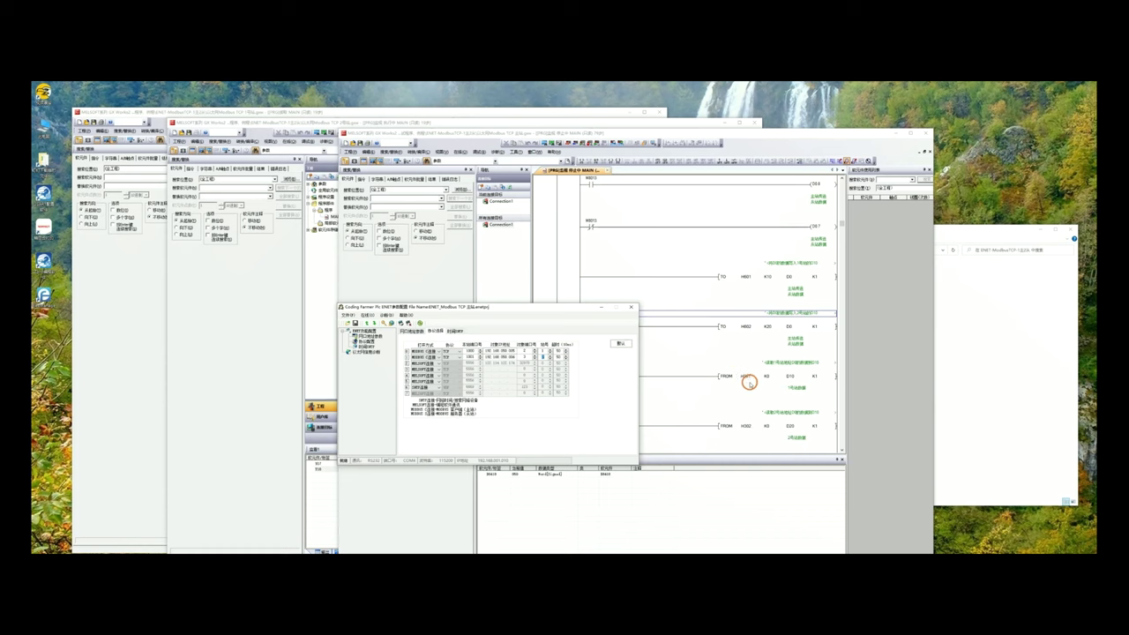
left_click(751, 433)
scroll(749, 424, "down", 5)
left_click(732, 373)
scroll(743, 336, "down", 2)
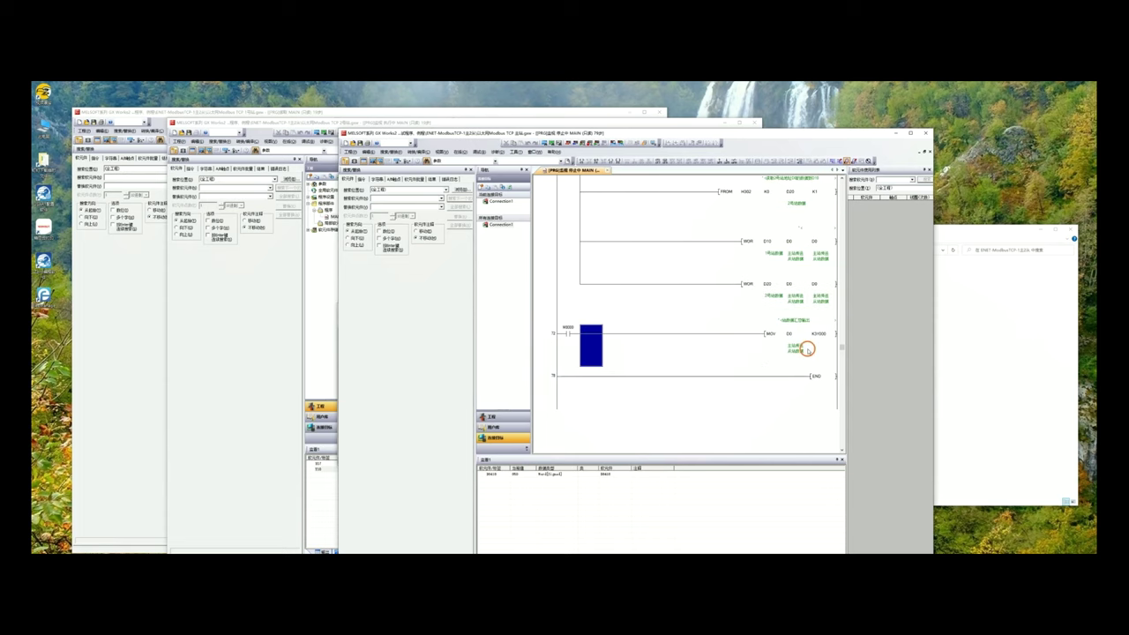
left_click(805, 348)
- Review the ladder programs of slave 2 and slave 1, and compare them with the master program's TO, FROM and data-combining rungs
left_click(327, 330)
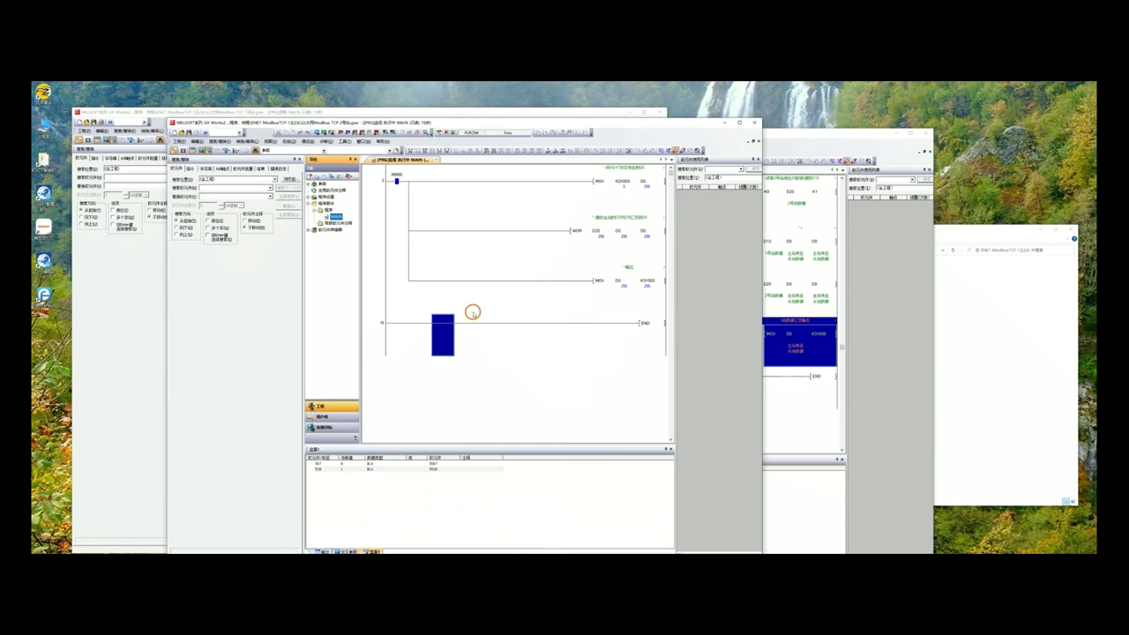
left_click(462, 249)
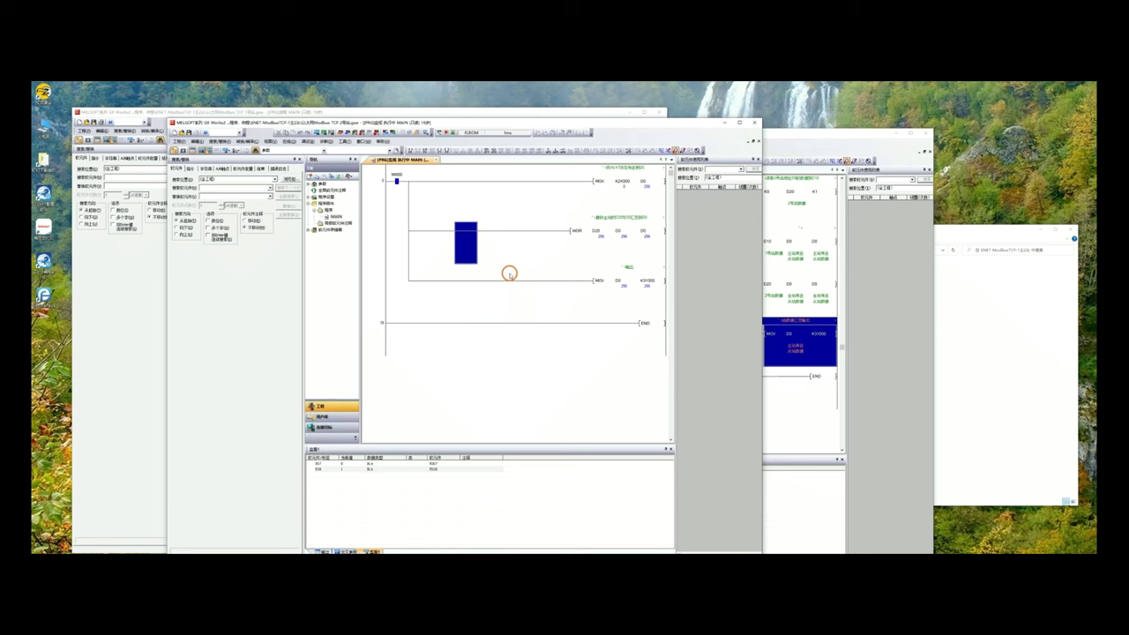
left_click(130, 291)
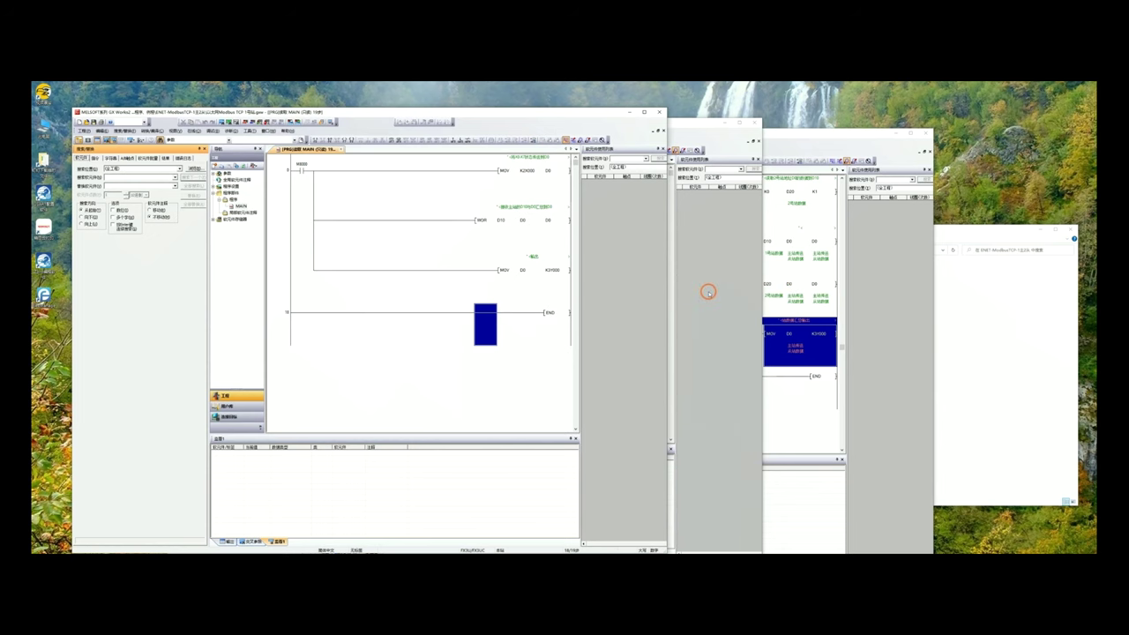
left_click(774, 274)
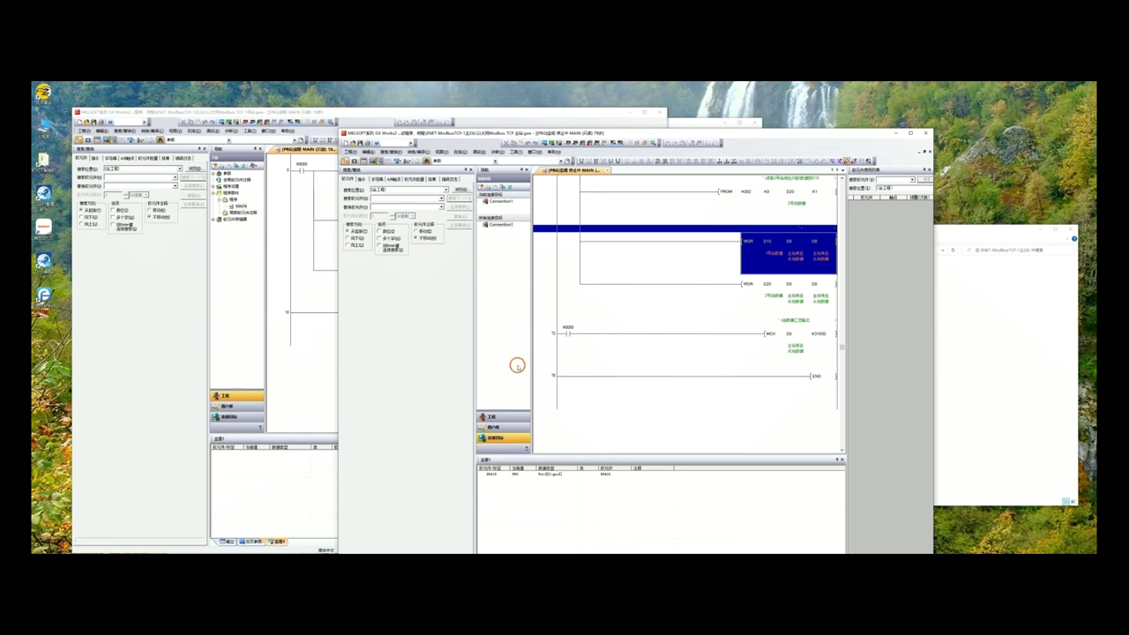
scroll(670, 349, "up", 3)
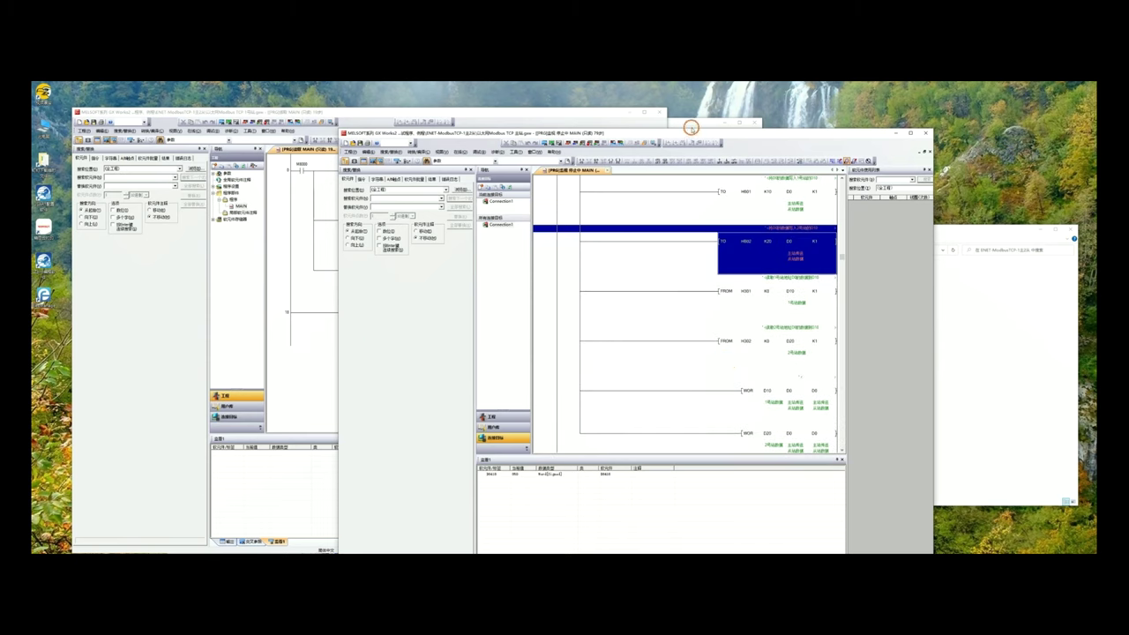
- Compare the ladder programs of slave 2, the master and slave 1, tracing how input data is combined and moved to the outputs
left_click(692, 122)
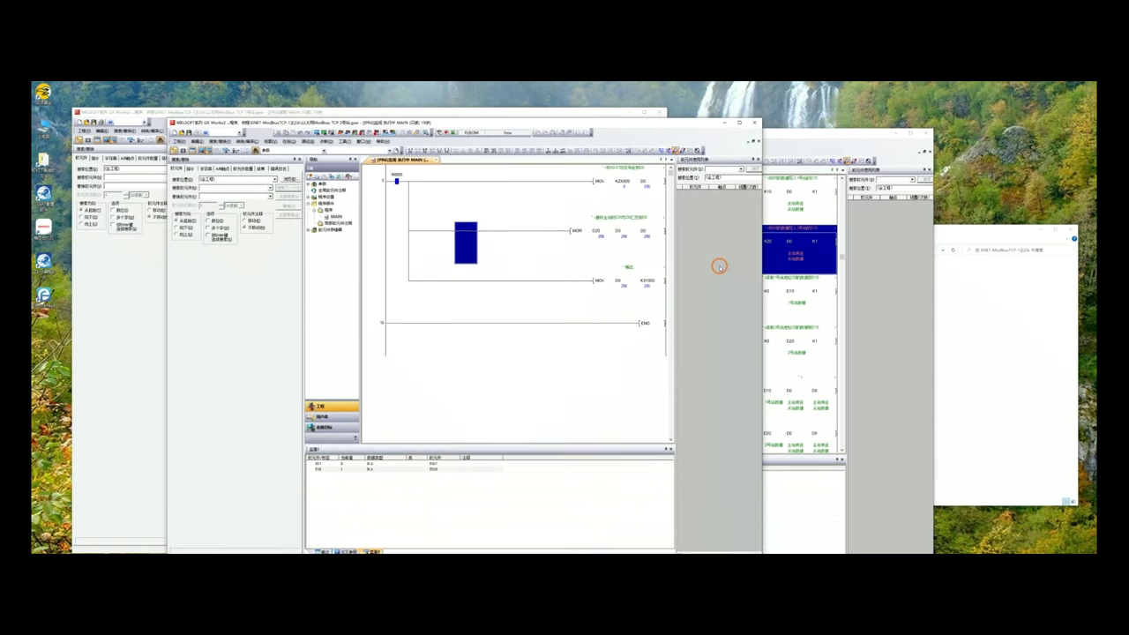
left_click(814, 291)
scroll(759, 253, "up", 1)
left_click(98, 267)
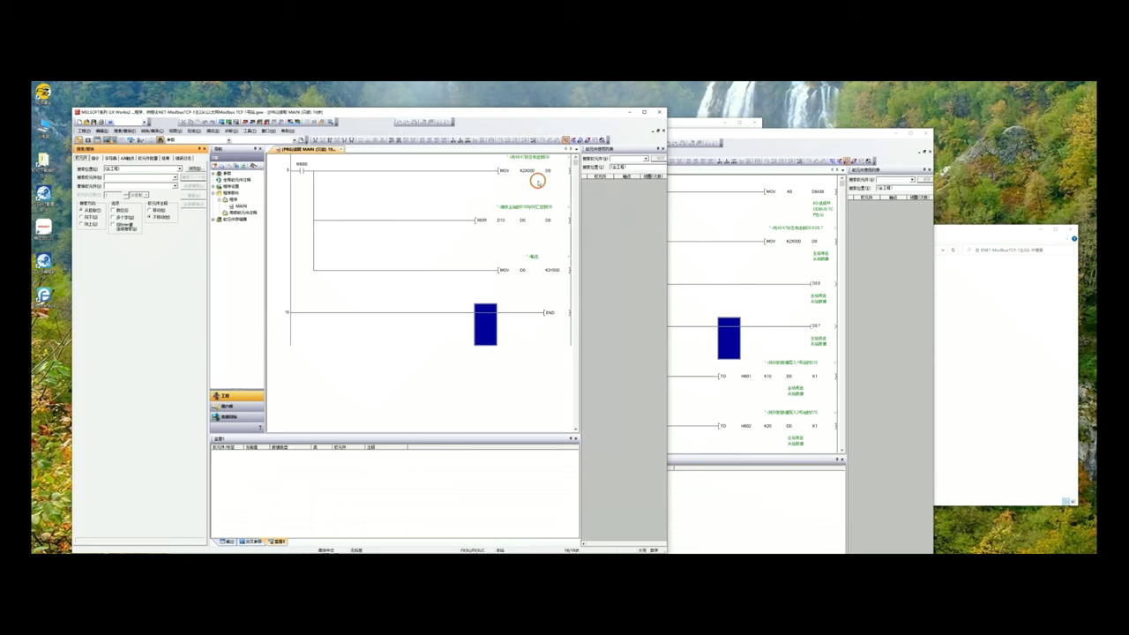
left_click(668, 128)
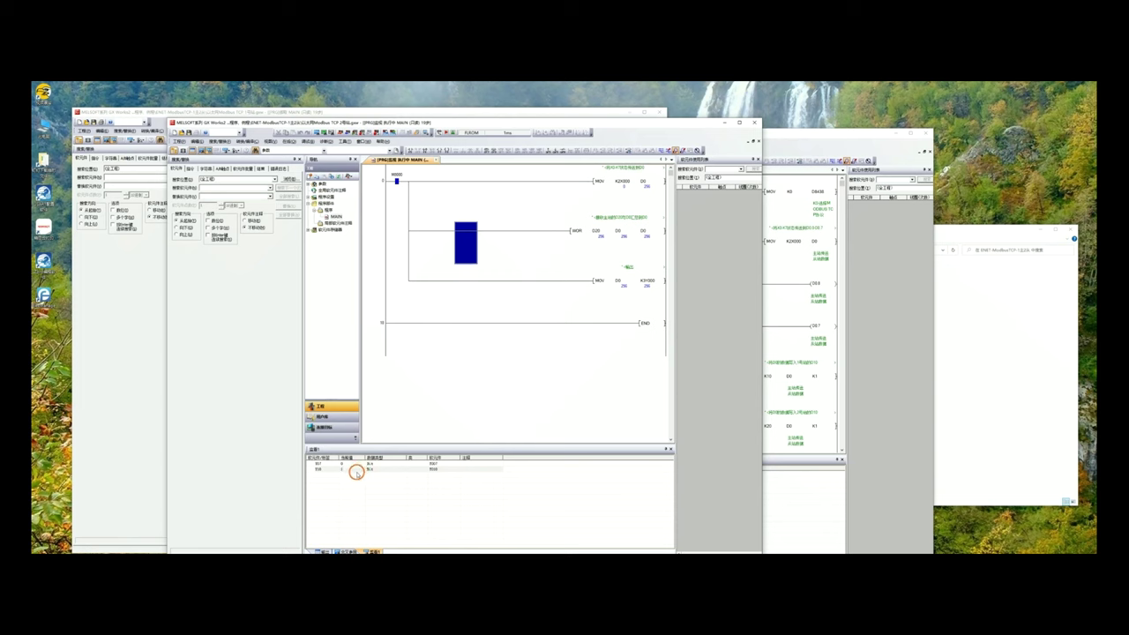
left_click(811, 303)
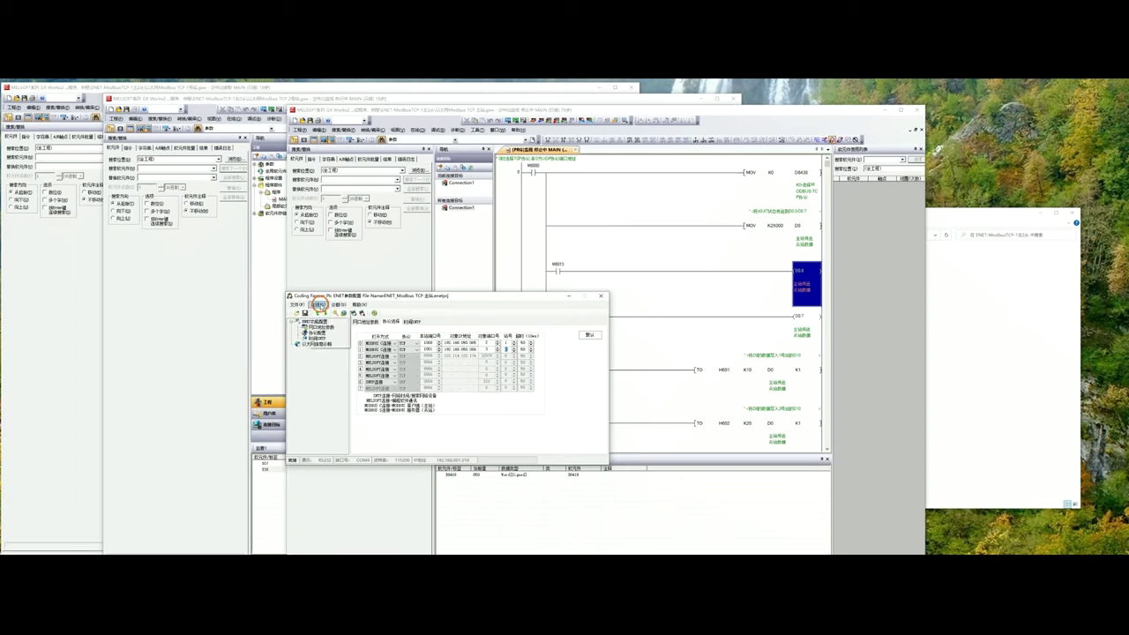
- In the ENET parameter tool, accept the communication settings of RS232 on COM4 at 115200 baud
left_click(366, 315)
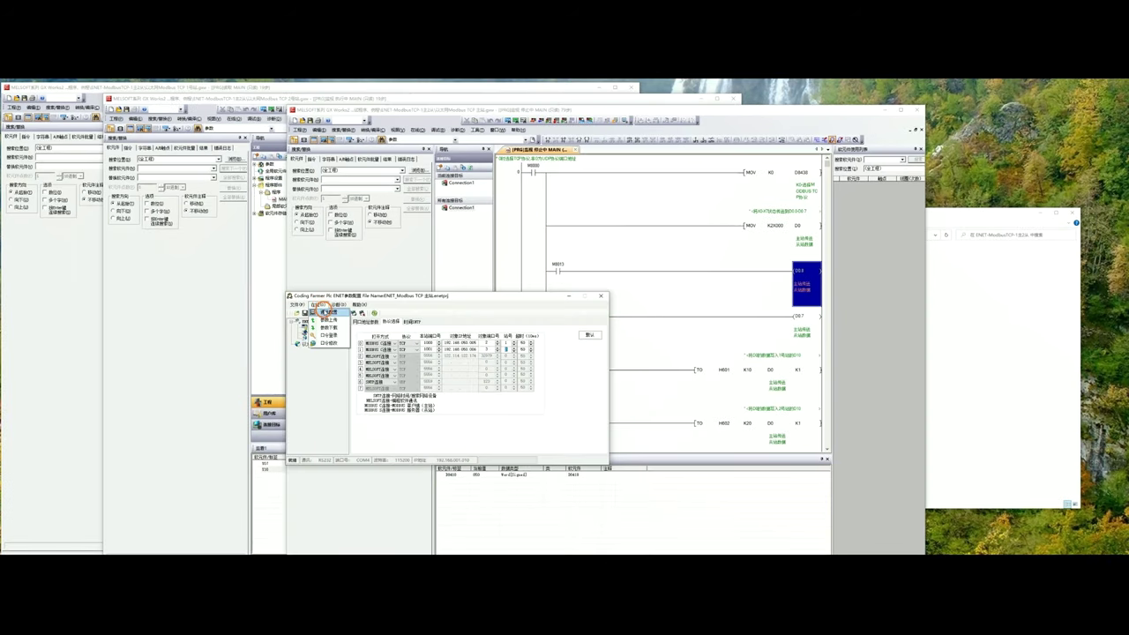
left_click(326, 312)
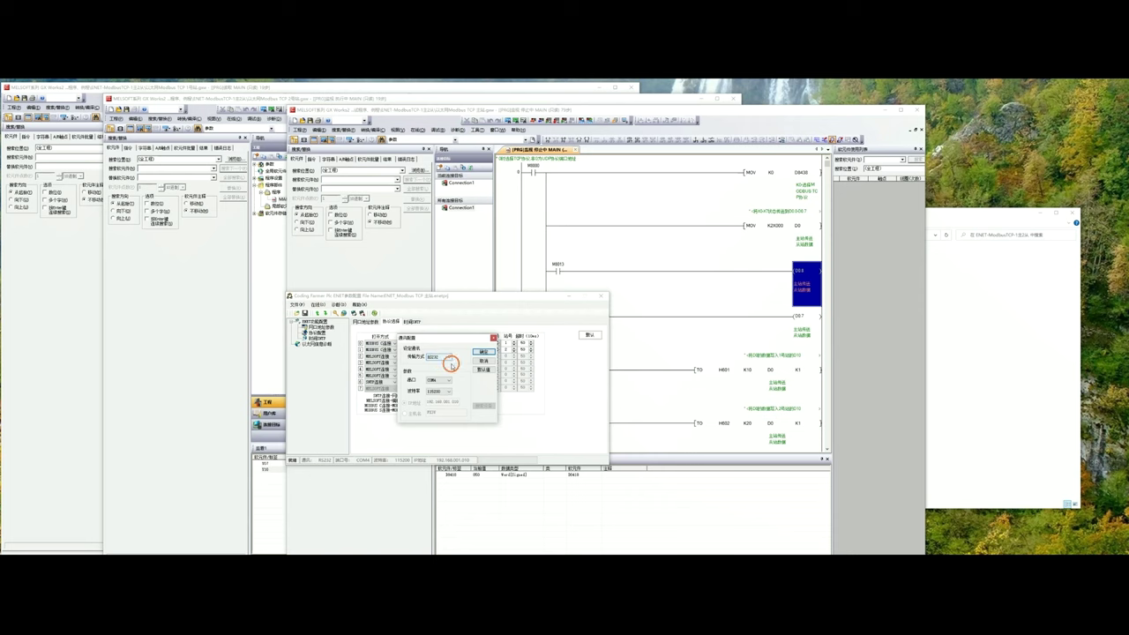
left_click(484, 351)
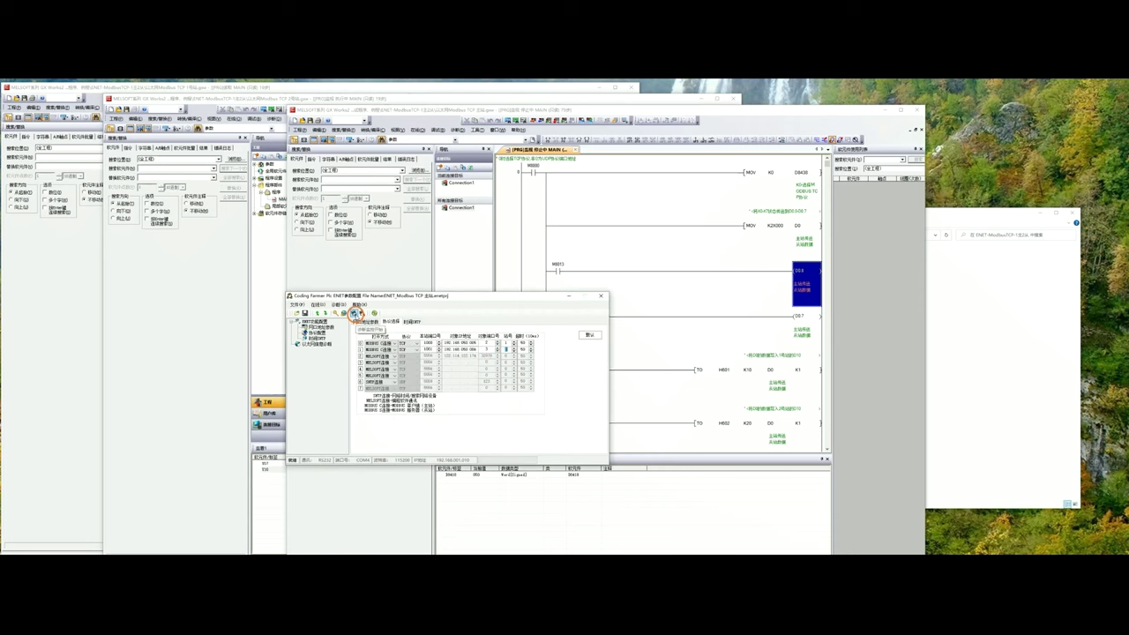
- Try to start Ethernet diagnostic monitoring for the master station
left_click(354, 314)
left_click(485, 389)
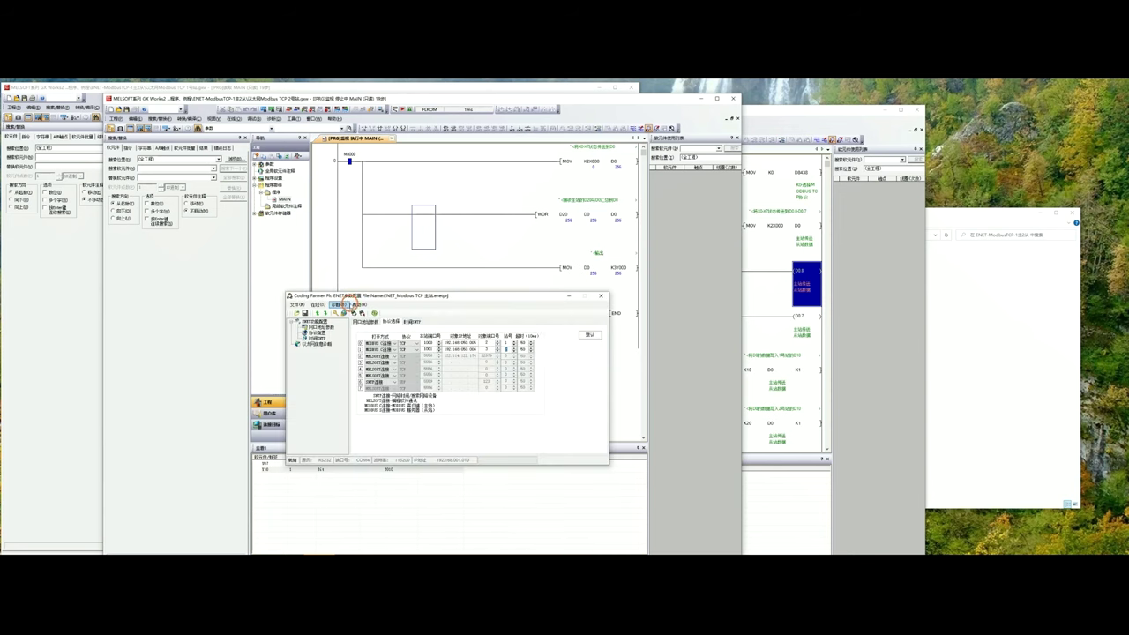
left_click(341, 304)
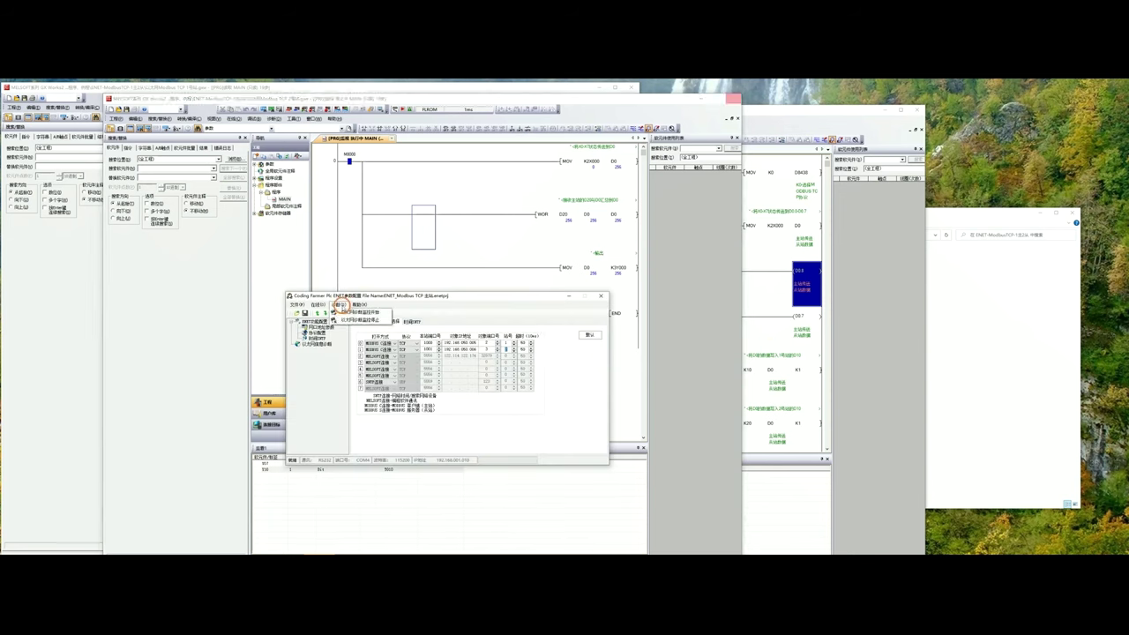
left_click(355, 311)
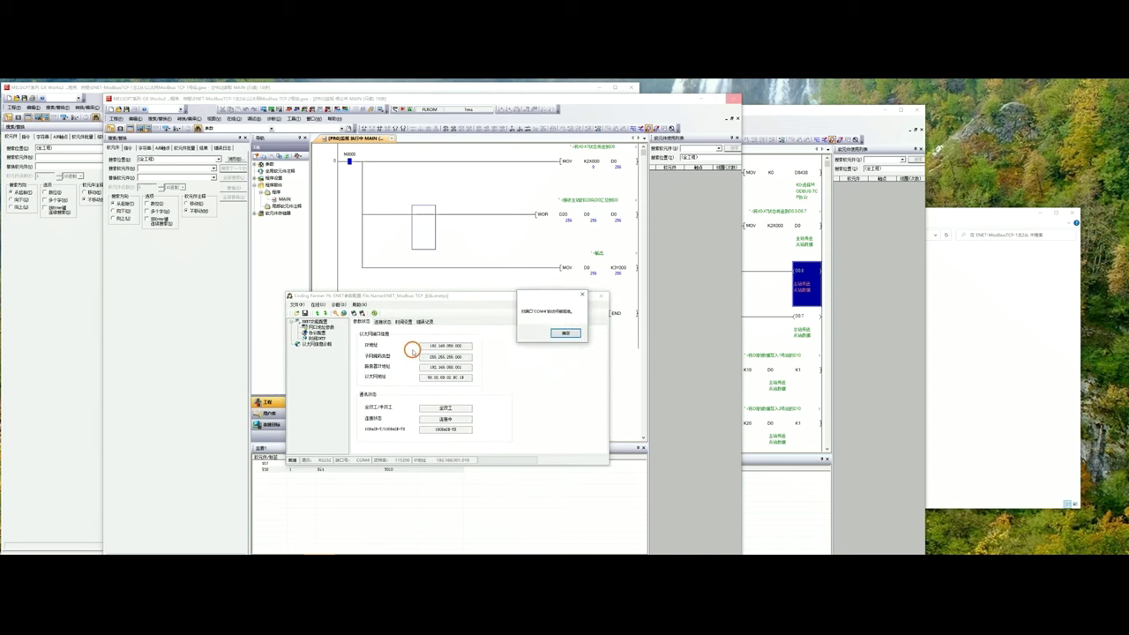
left_click(564, 333)
- Stop monitoring slave 2's ladder program in GX Works2, and start Ethernet diagnostic monitoring of the master in the ENET tool
left_click(549, 267)
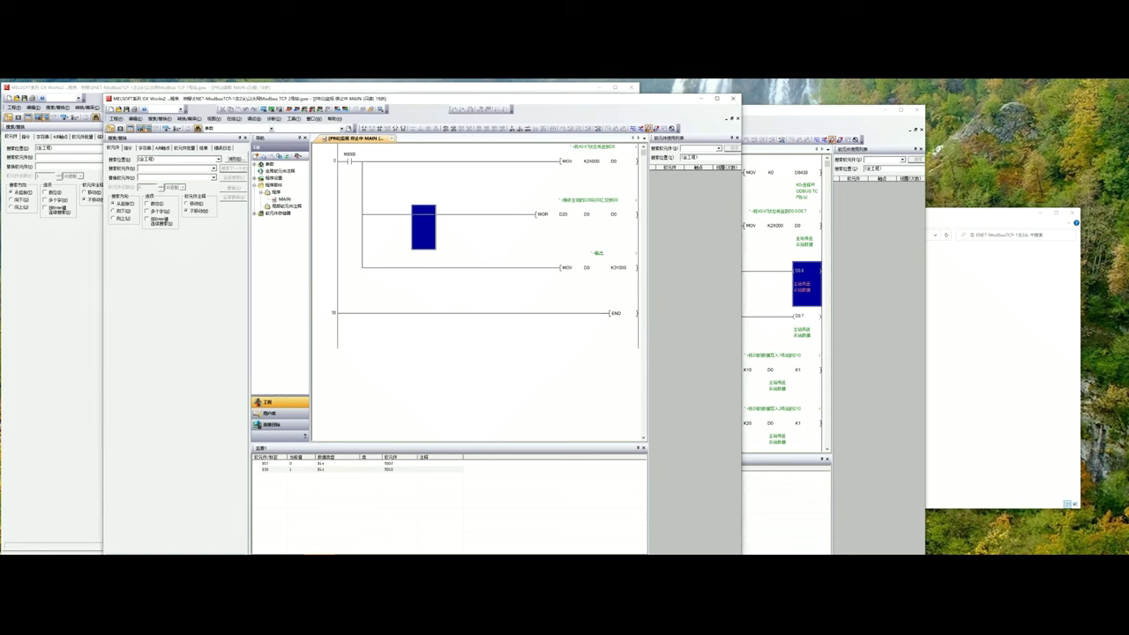
left_click(339, 304)
left_click(345, 312)
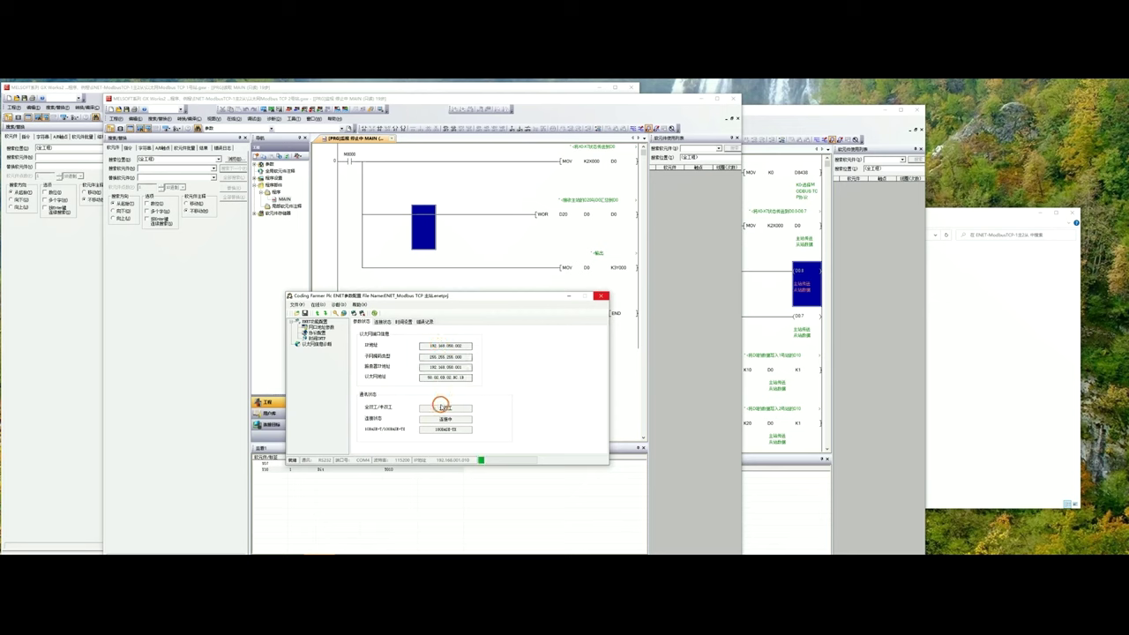
- Check the status of the master's Ethernet connections and read the recorded fault with its handling advice
left_click(384, 322)
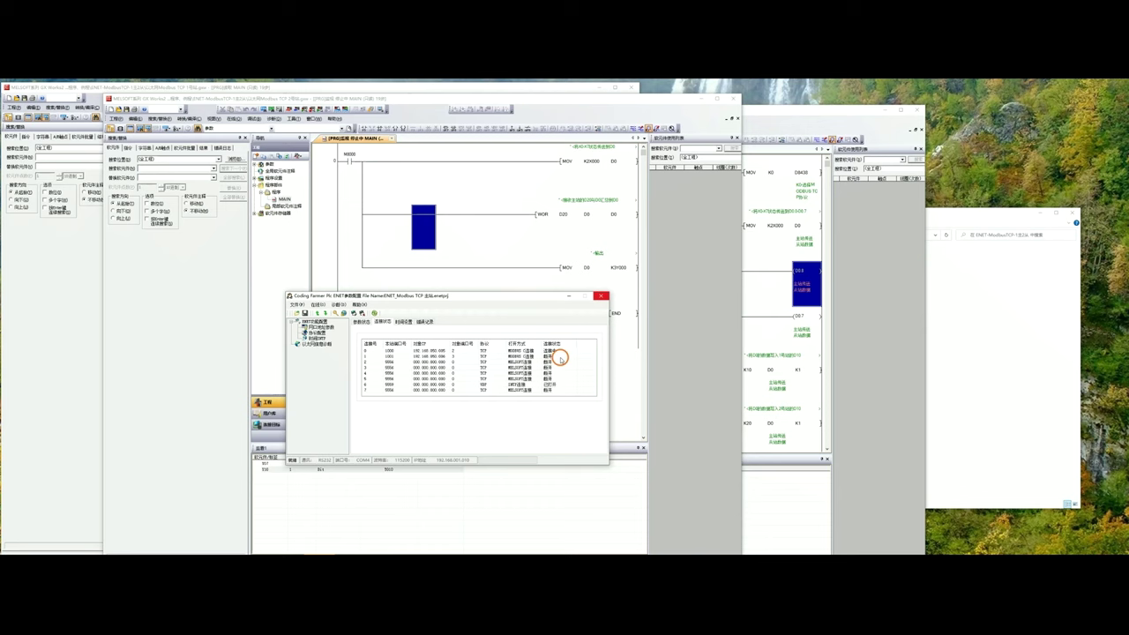
left_click(425, 322)
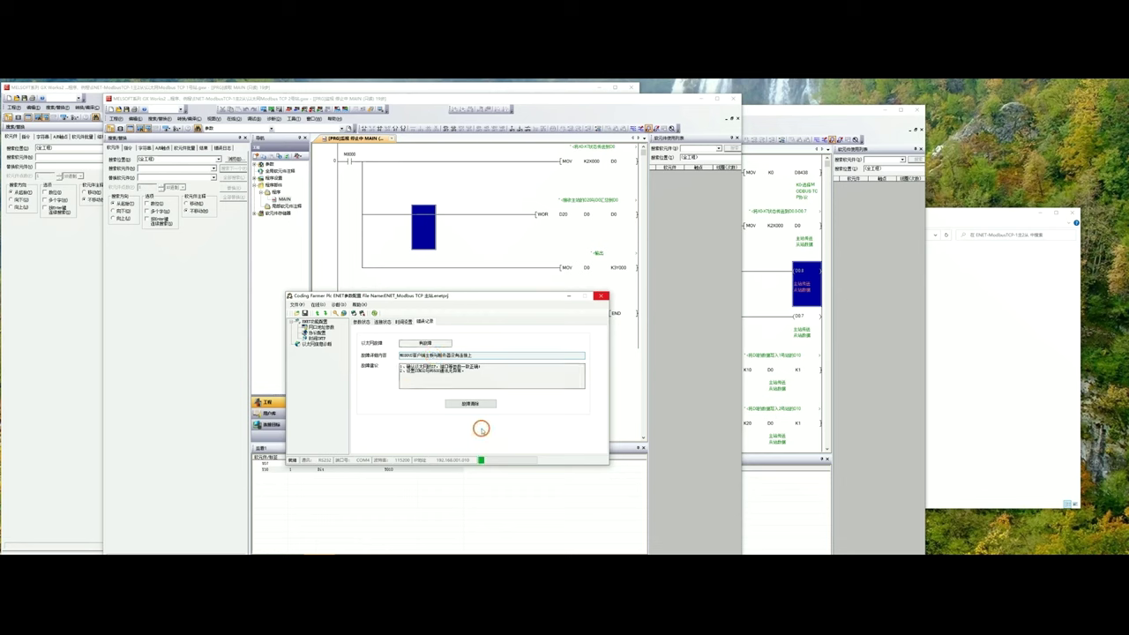
- Clear the recorded Ethernet fault and recheck the connection status of the master's two Modbus connections
left_click(474, 404)
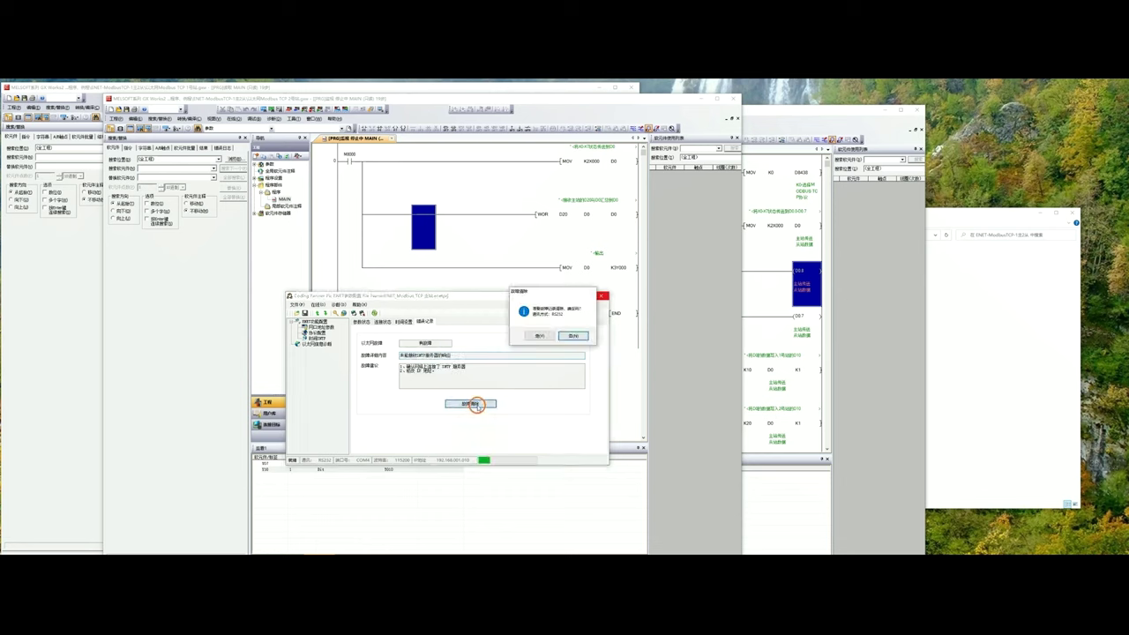
left_click(549, 337)
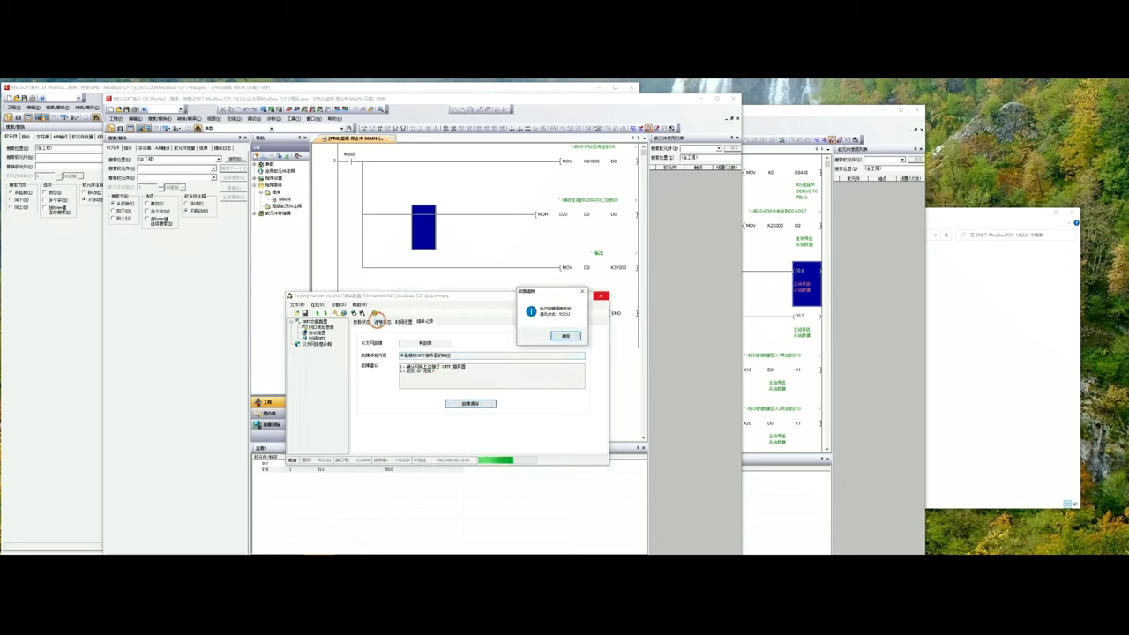
left_click(565, 335)
left_click(384, 322)
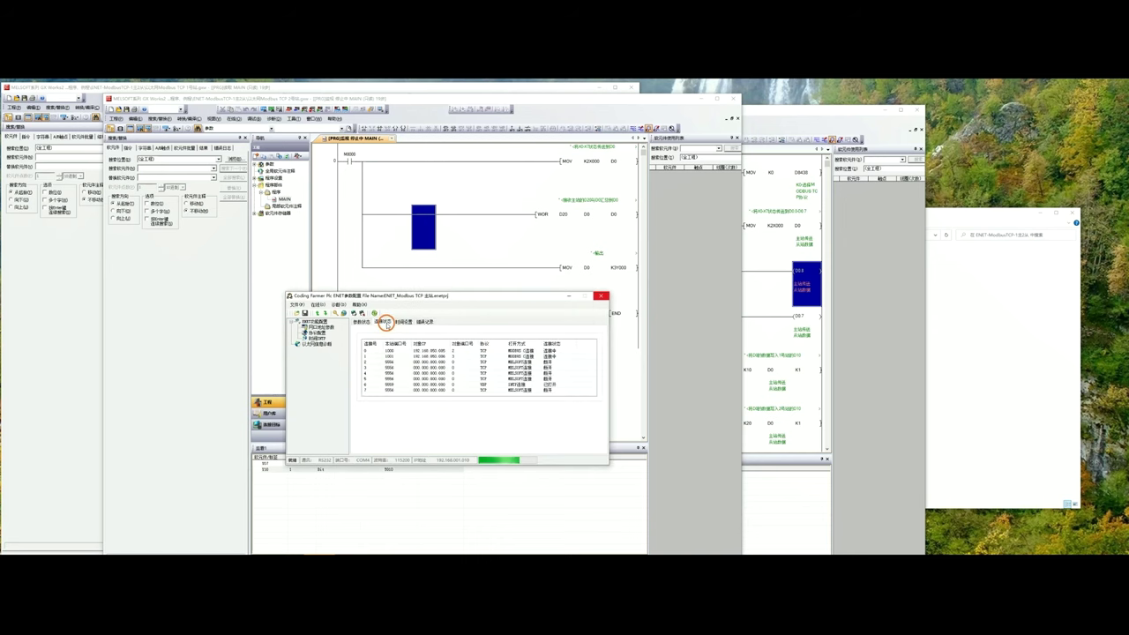